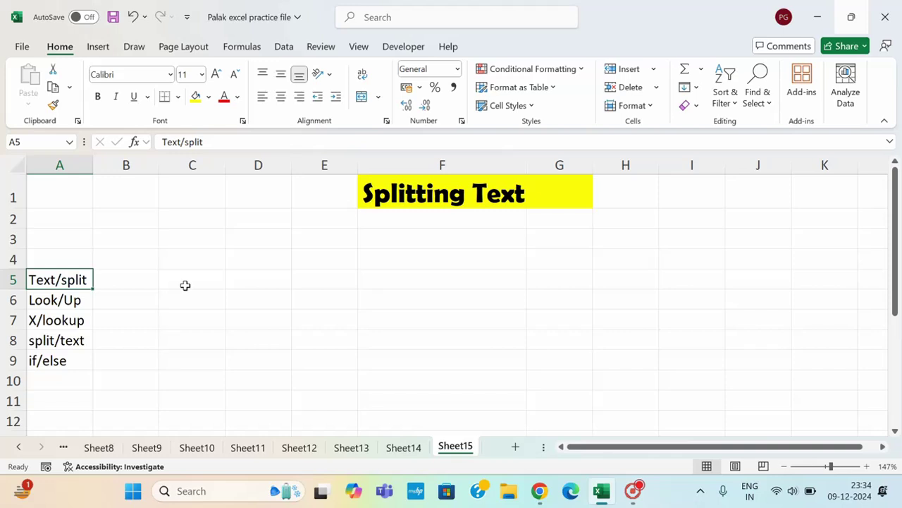
# Enter the formula =TEXTSPLIT(A5,"/") in cell B5 to split the first entry at the slash
pyautogui.click(138, 275)
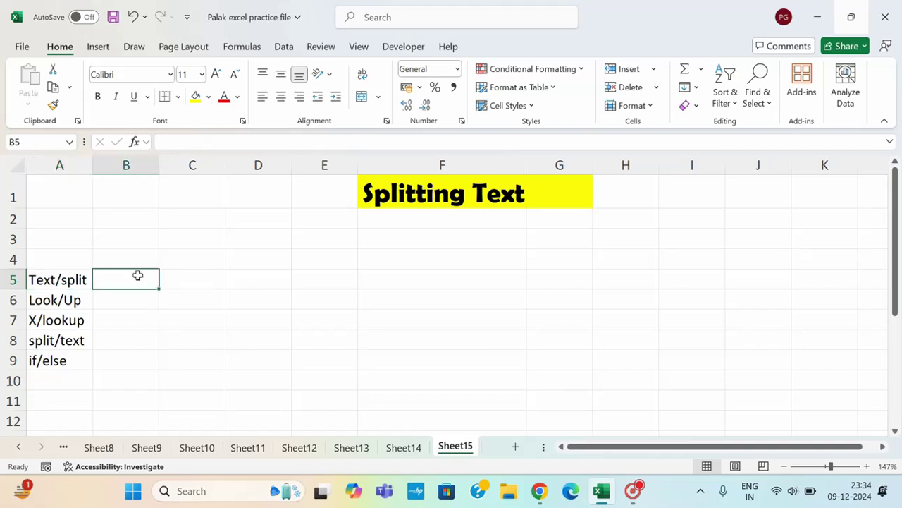
pyautogui.write('=')
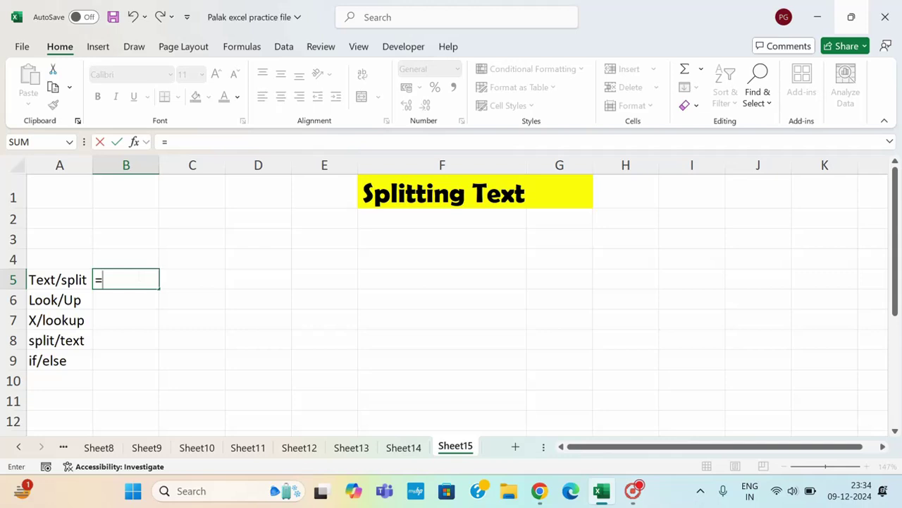
pyautogui.write('tex')
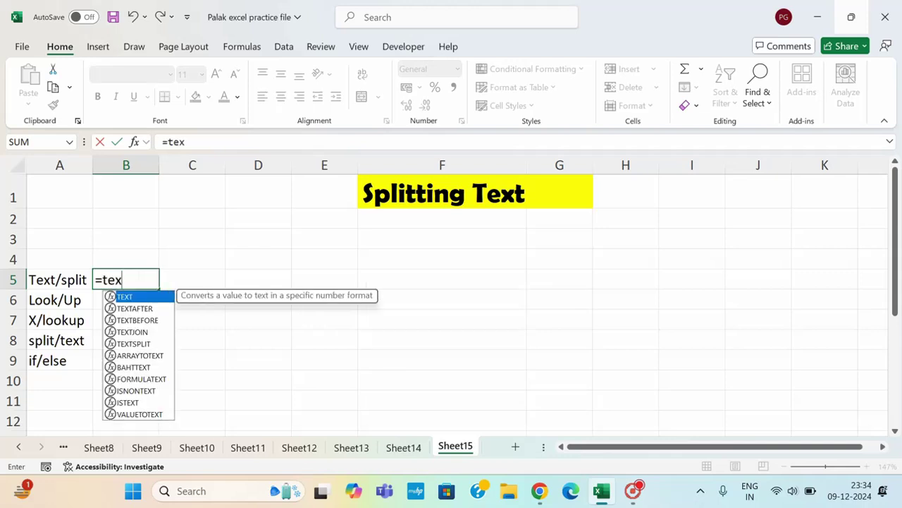
pyautogui.write('tsp')
pyautogui.press('Tab')
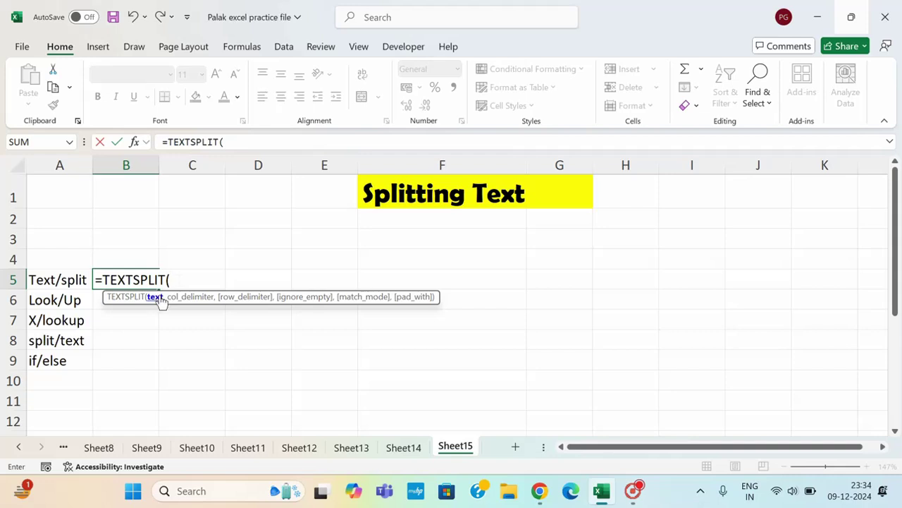
pyautogui.click(63, 279)
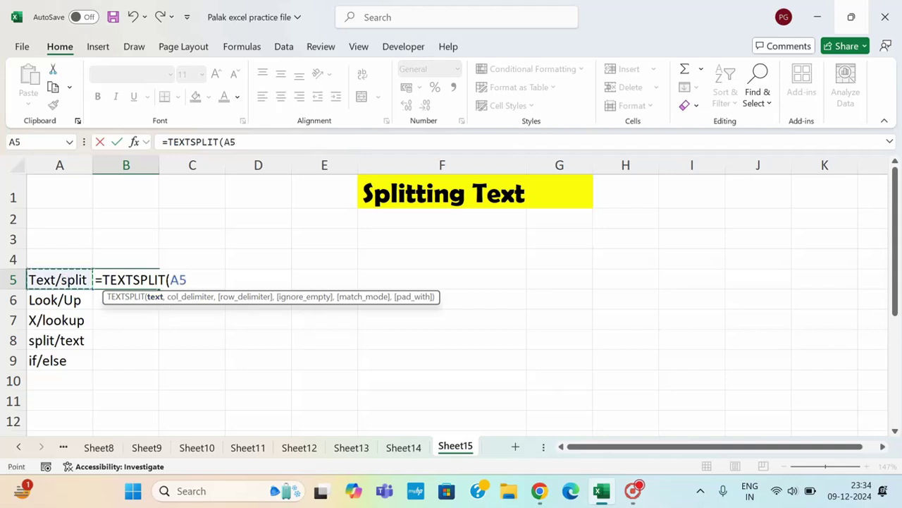
pyautogui.write(',"/')
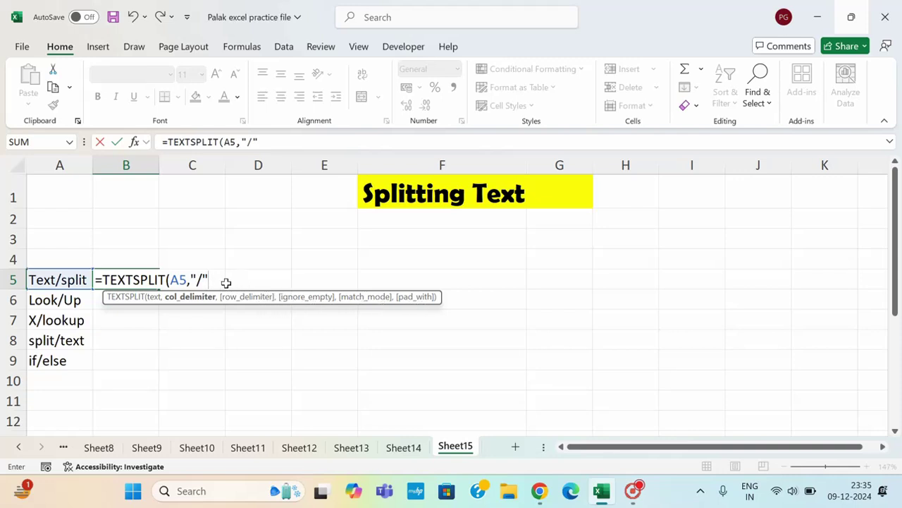
pyautogui.write(')')
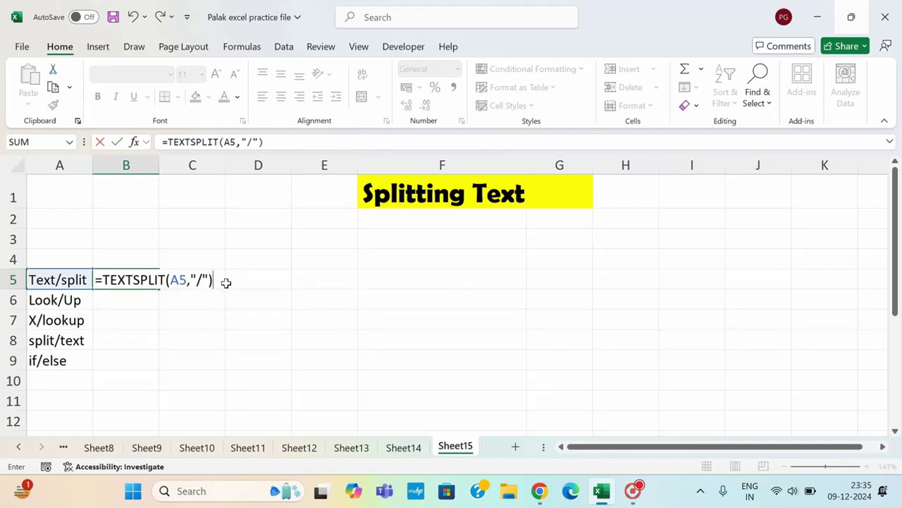
pyautogui.press('Return')
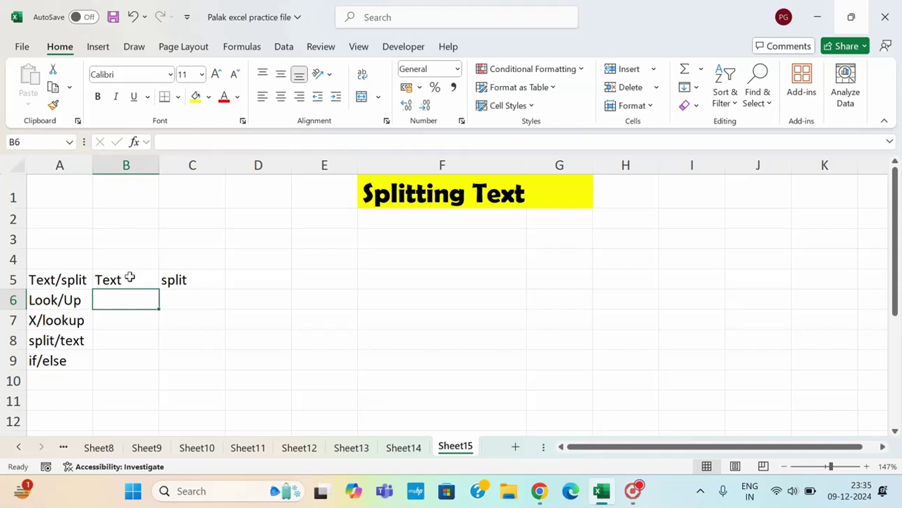
# Fill the TEXTSPLIT formula from B5 down to B9
pyautogui.click(149, 280)
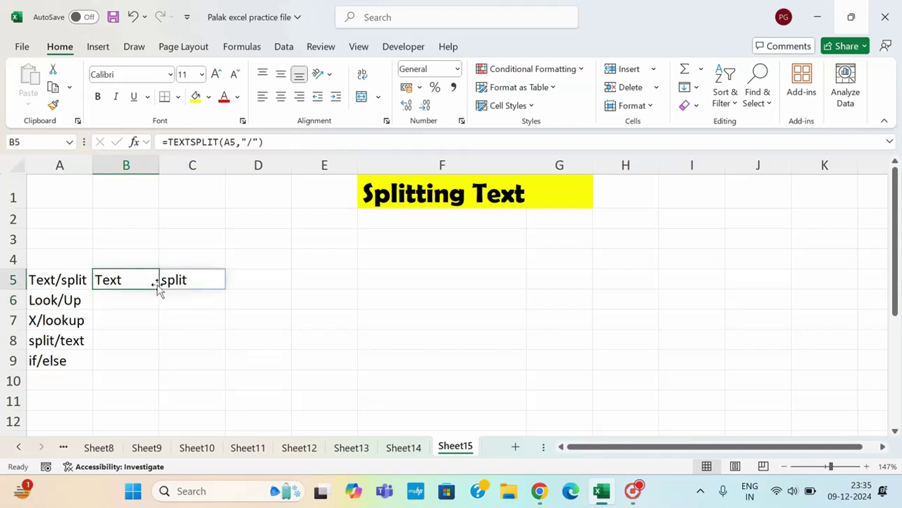
pyautogui.moveTo(159, 286); pyautogui.dragTo(149, 369)
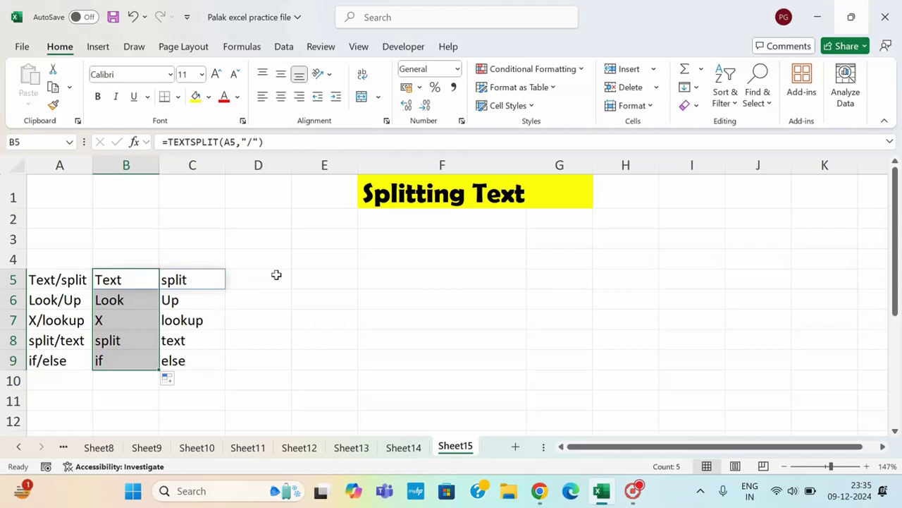
pyautogui.click(299, 277)
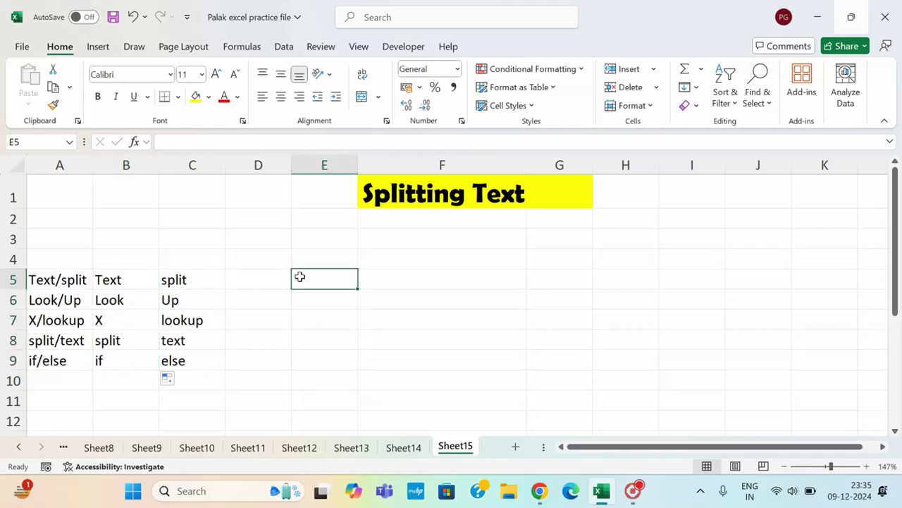
# Start a Text to Columns conversion of the entries in A5:A9, treating them as delimited data
pyautogui.click(42, 280)
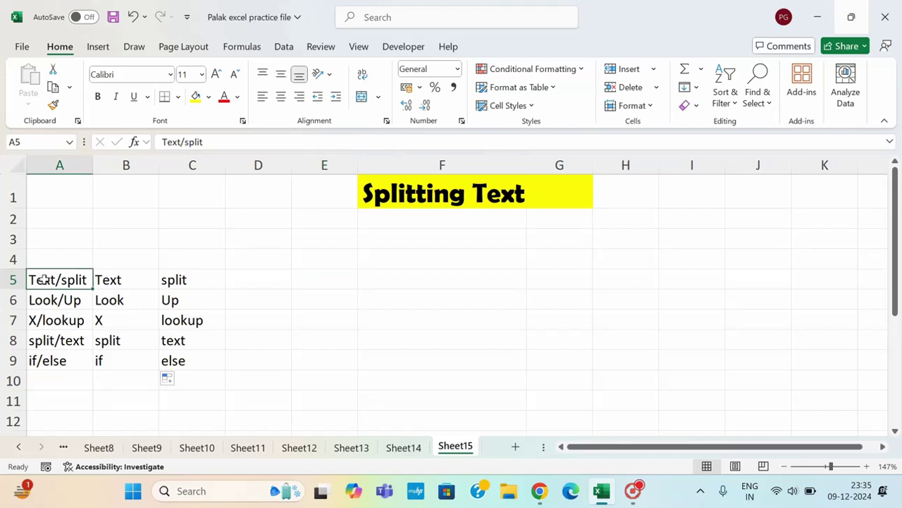
pyautogui.hotkey('ctrl', 'shift', 'Down')
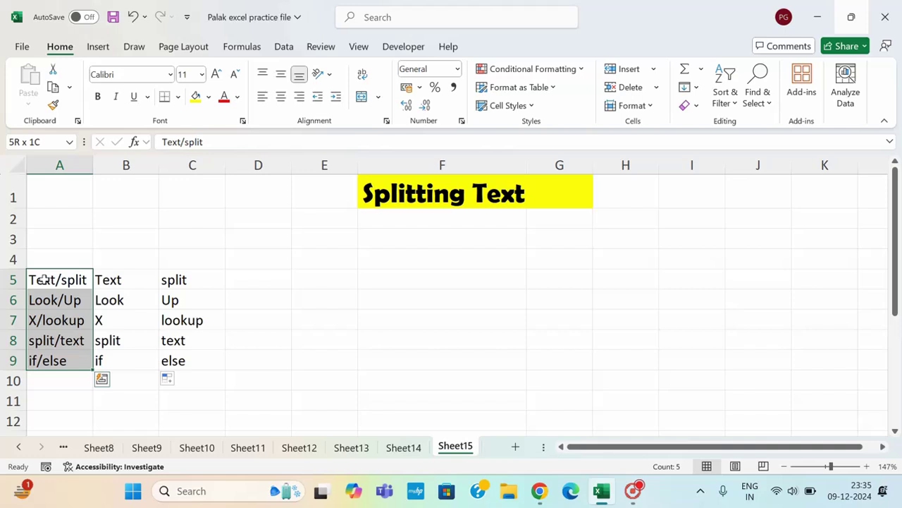
pyautogui.click(284, 47)
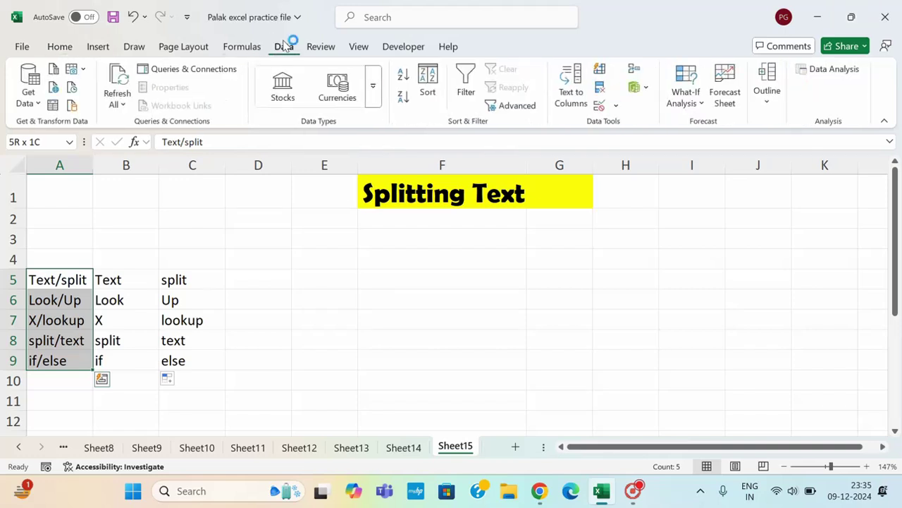
pyautogui.click(571, 91)
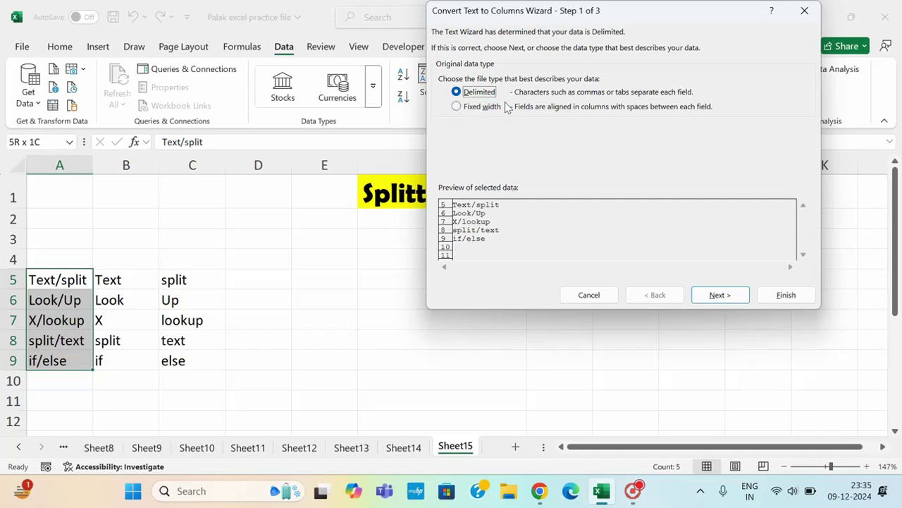
pyautogui.click(715, 303)
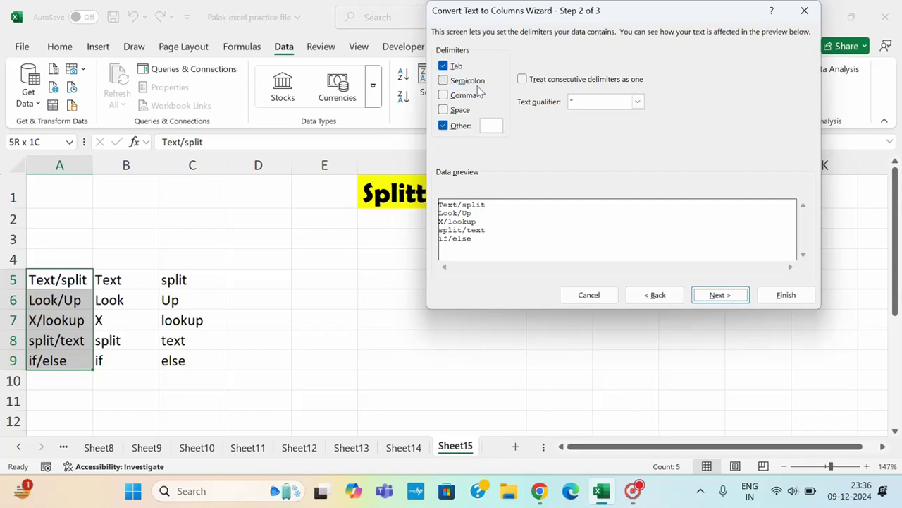
# Set the conversion's custom delimiter to / and proceed to the column format settings
pyautogui.click(487, 125)
pyautogui.click(492, 126)
pyautogui.write('/')
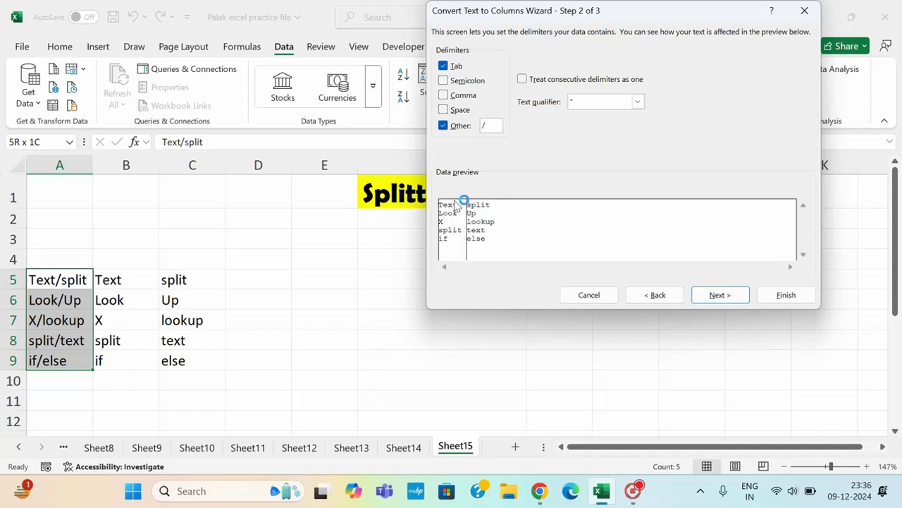
pyautogui.press('BackSpace')
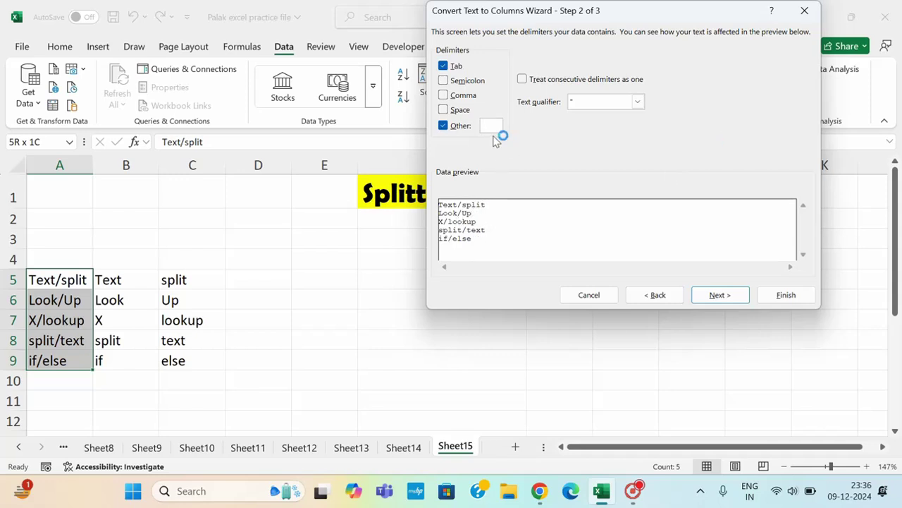
pyautogui.write('/')
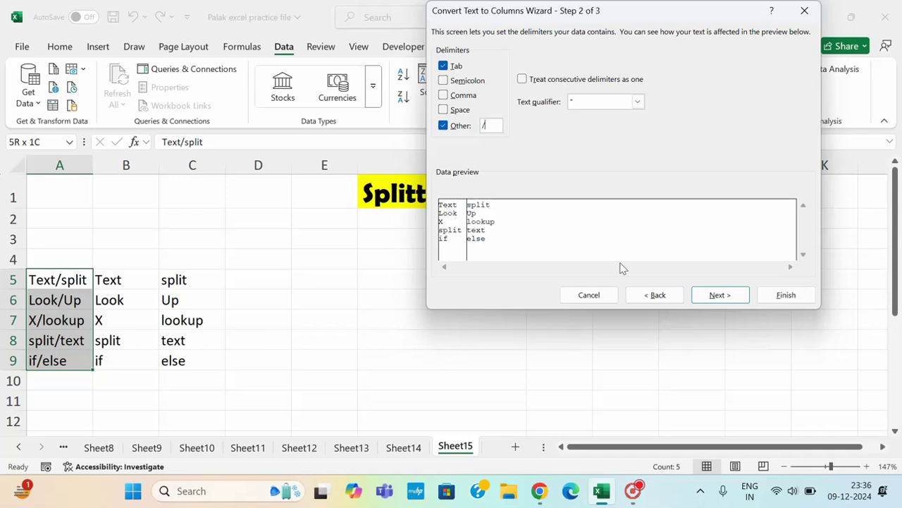
pyautogui.click(740, 296)
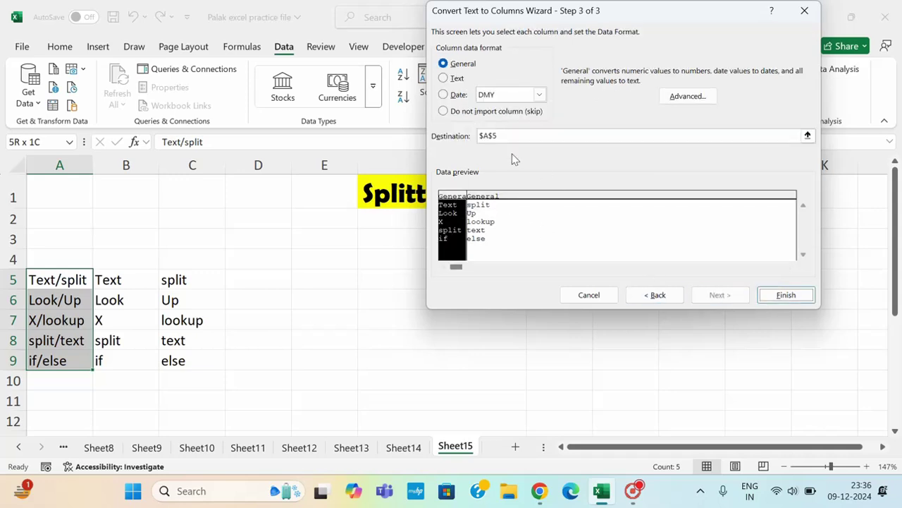
# Set the destination of the split columns to cell E5 and finish the conversion
pyautogui.click(500, 136)
pyautogui.press('BackSpace')
pyautogui.press('BackSpace')
pyautogui.press('BackSpace')
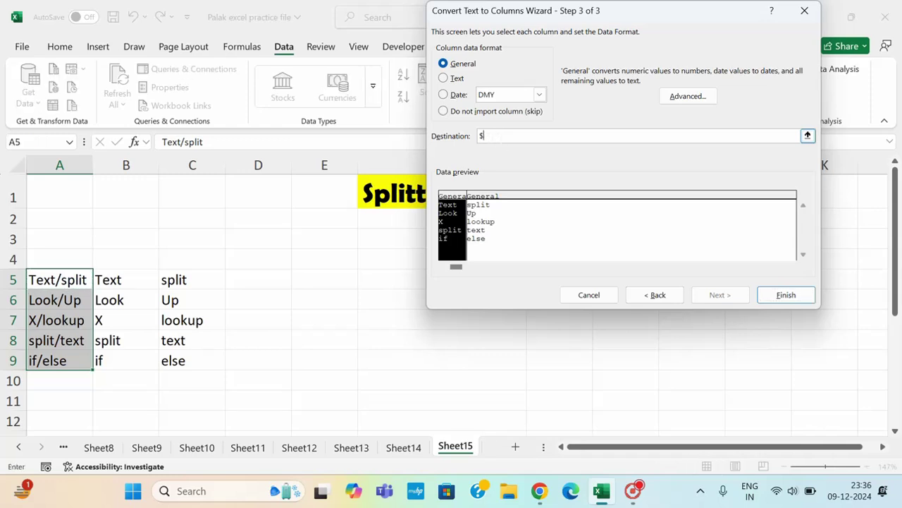
pyautogui.press('BackSpace')
pyautogui.click(308, 282)
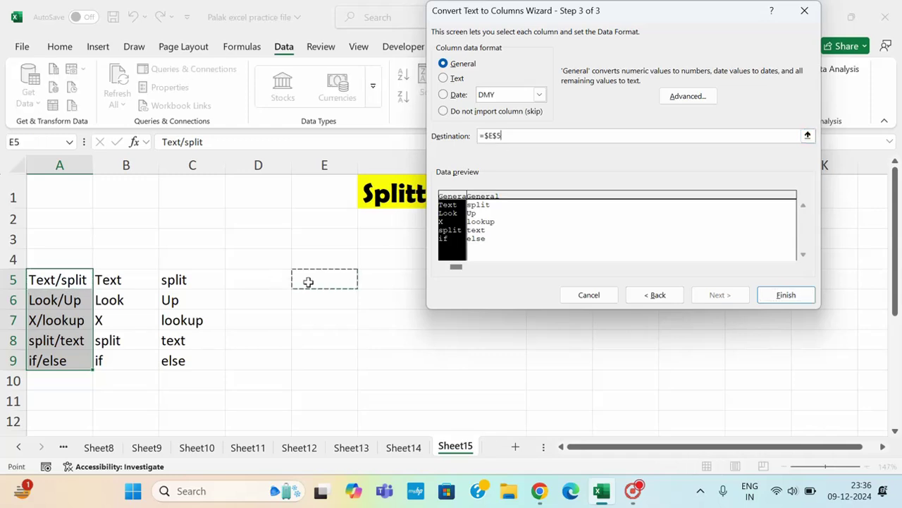
pyautogui.click(806, 296)
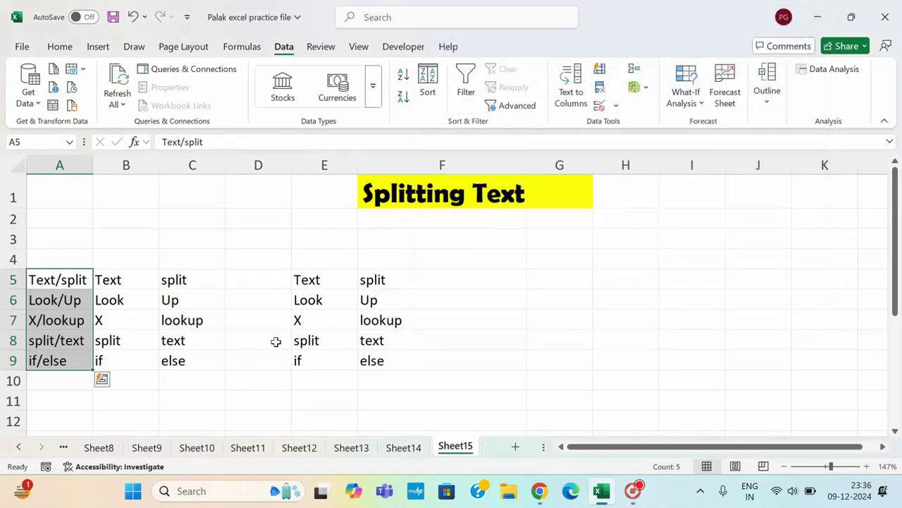
pyautogui.click(321, 277)
pyautogui.click(361, 280)
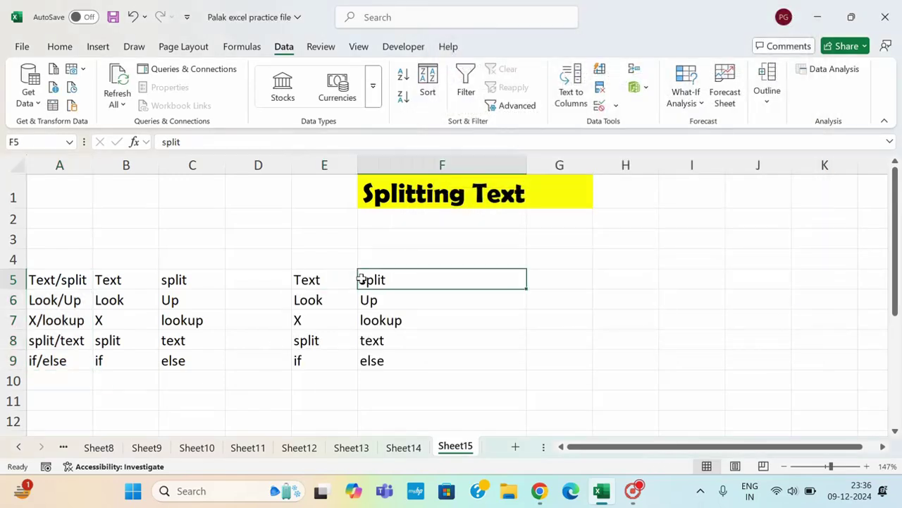
pyautogui.click(318, 298)
pyautogui.click(369, 299)
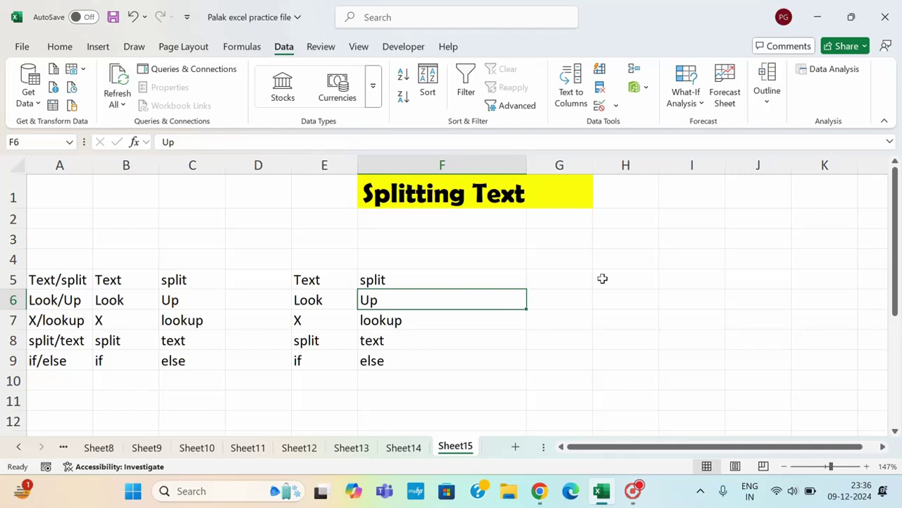
pyautogui.hscroll(1, 603, 278)
pyautogui.hscroll(-1, 498, 276)
# Enter the formula =LEFT(A5,4) in cell G5 to extract the first four characters
pyautogui.click(566, 280)
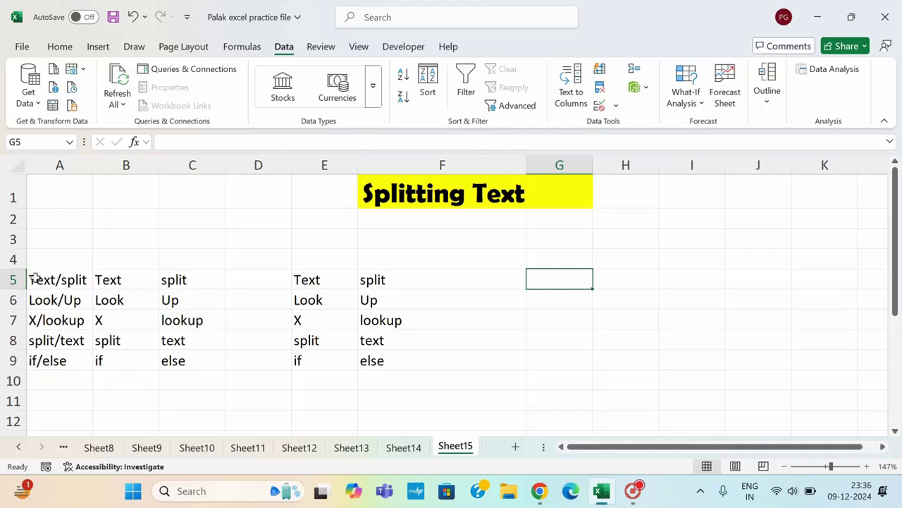
pyautogui.write('=')
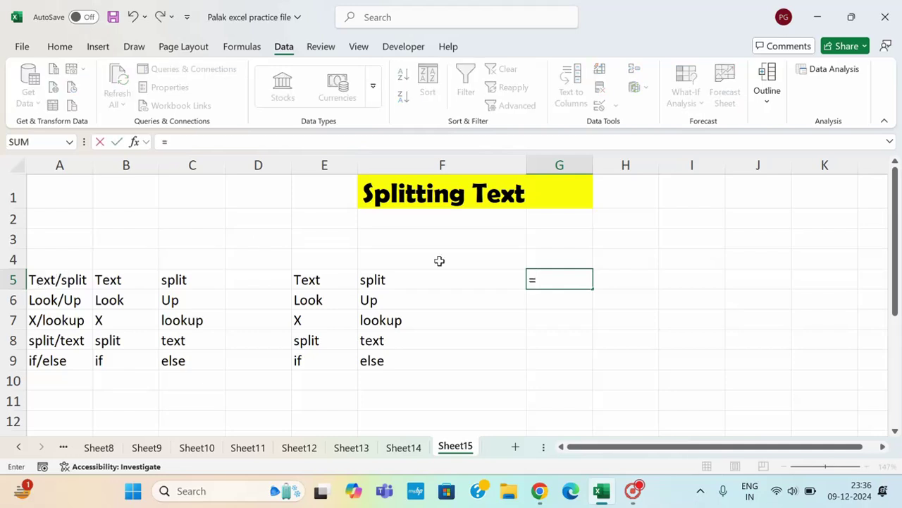
pyautogui.write('left')
pyautogui.press('Tab')
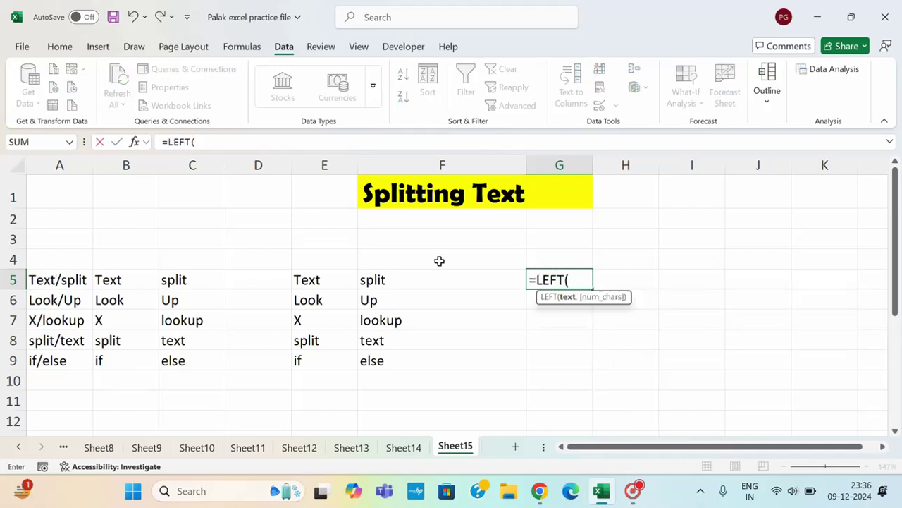
pyautogui.click(52, 280)
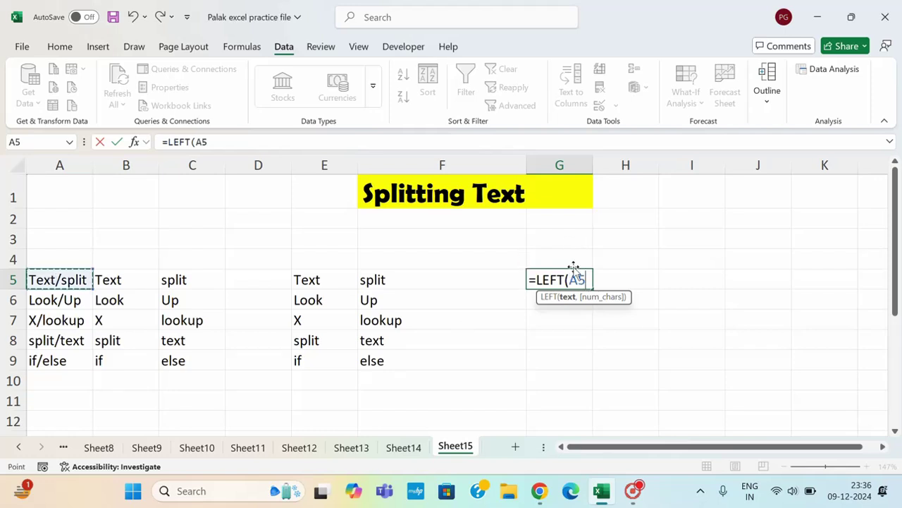
pyautogui.click(32, 281)
pyautogui.write(',')
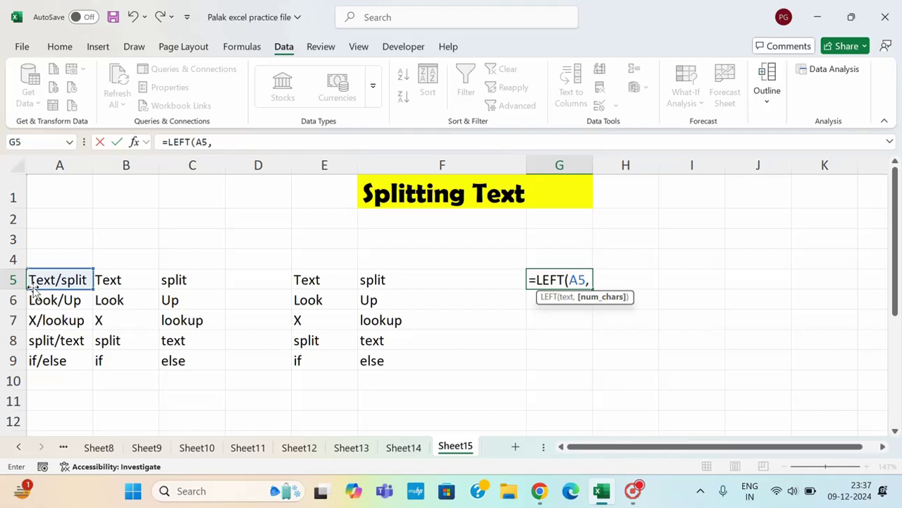
pyautogui.write('4')
pyautogui.press('Return')
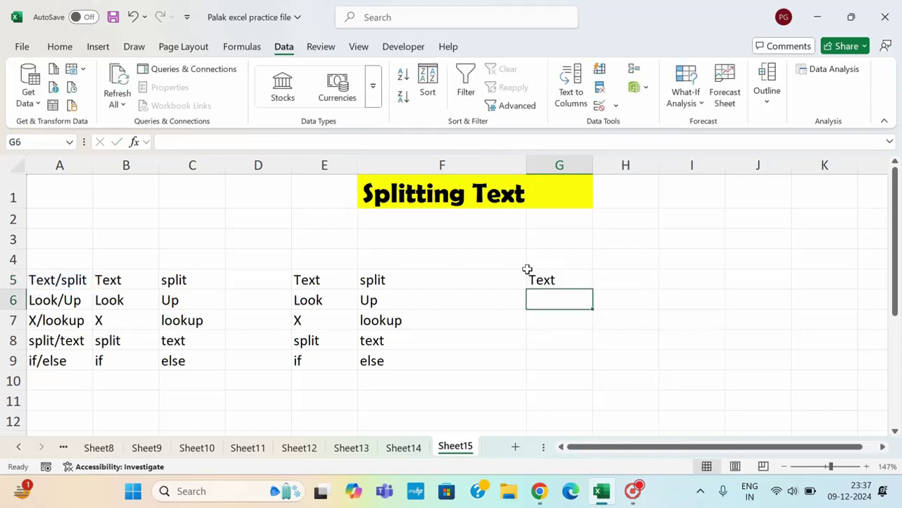
# Replace the fixed character count in G5 with a slash search, making the formula =LEFT(A5,FIND("/",A5))
pyautogui.click(536, 272)
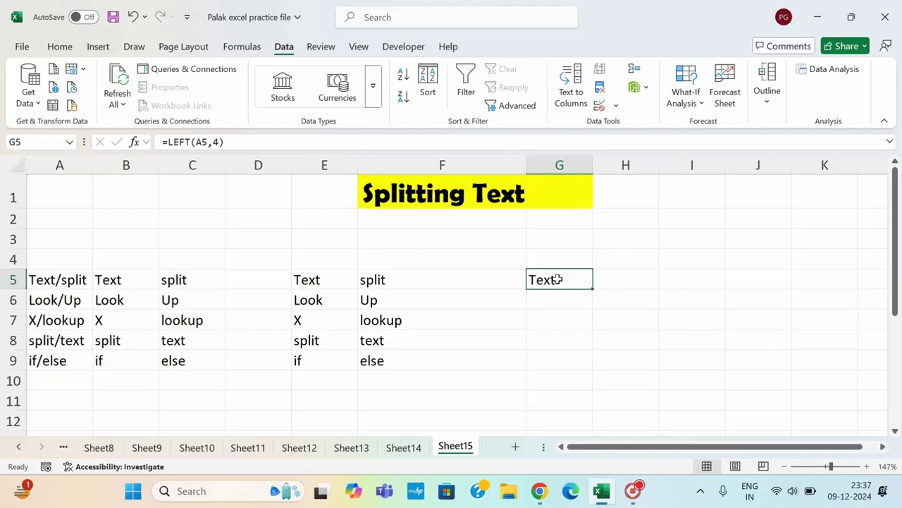
pyautogui.doubleClick(557, 279)
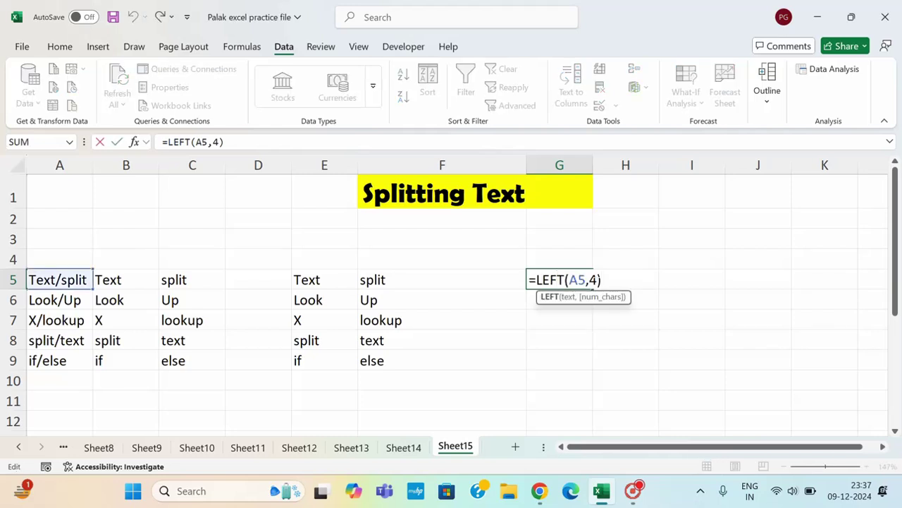
pyautogui.click(594, 280)
pyautogui.press('BackSpace')
pyautogui.write('find')
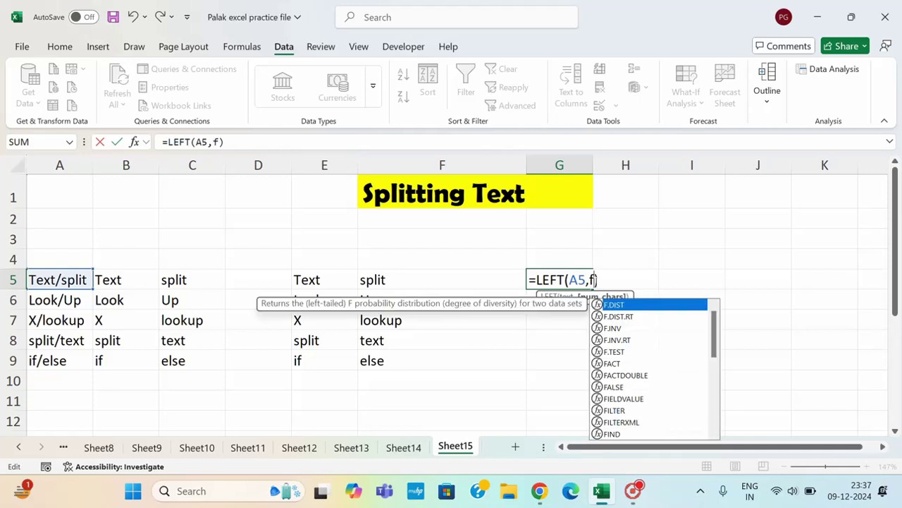
pyautogui.write('(')
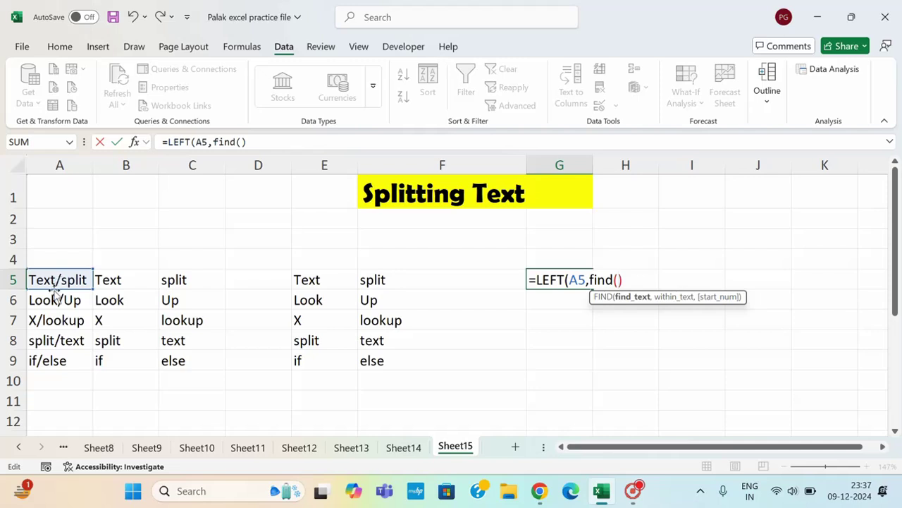
pyautogui.write('"/"')
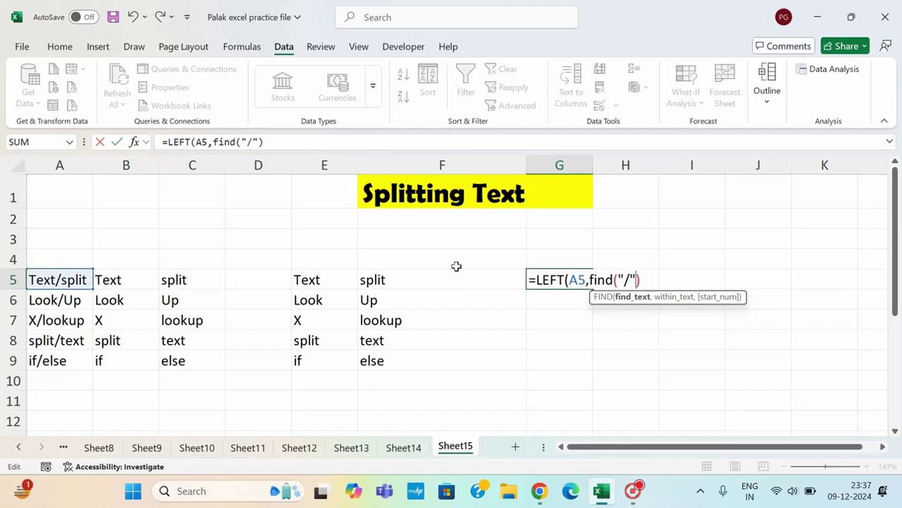
pyautogui.write(',')
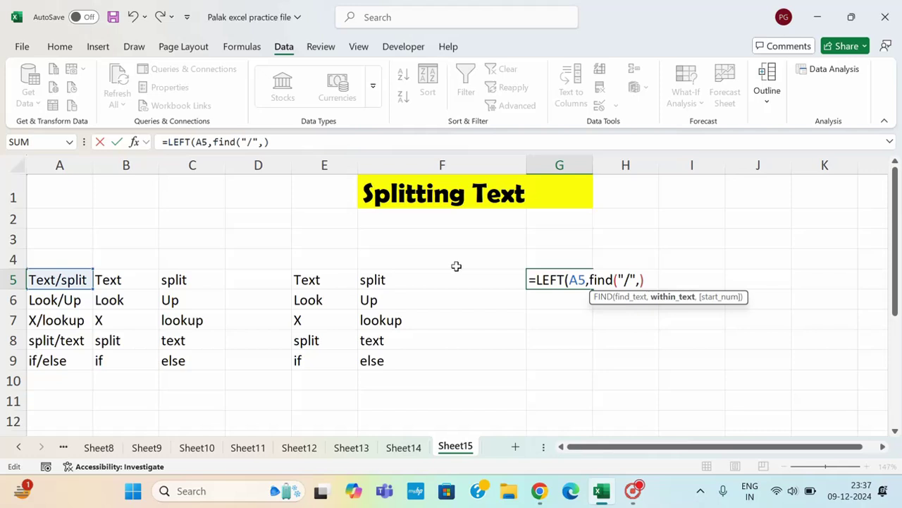
pyautogui.click(57, 283)
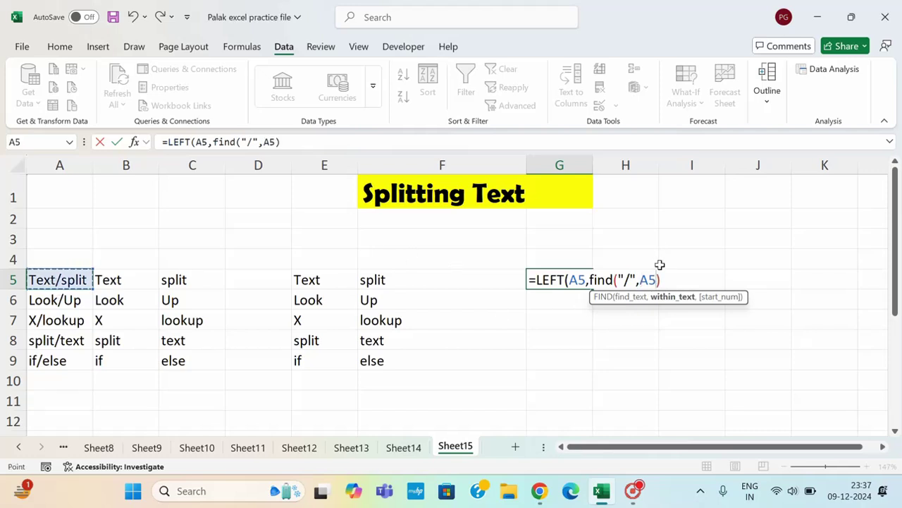
pyautogui.press('Return')
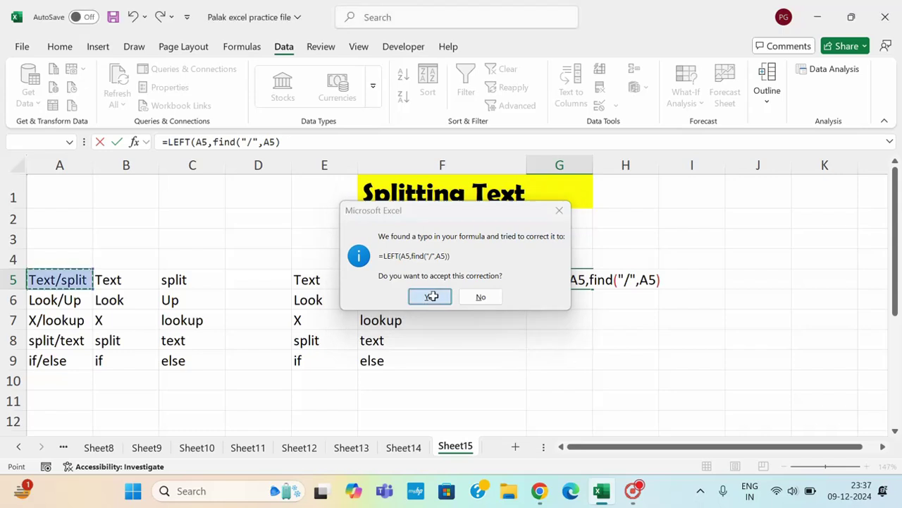
pyautogui.click(432, 296)
# Enter the formula =FIND("/",A5) in cell J3 to get the slash's position in A5
pyautogui.click(740, 244)
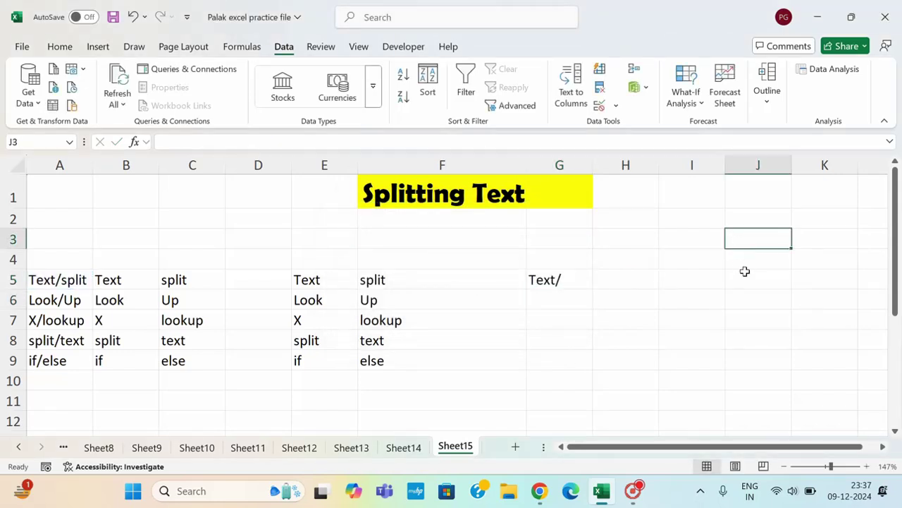
pyautogui.write('=')
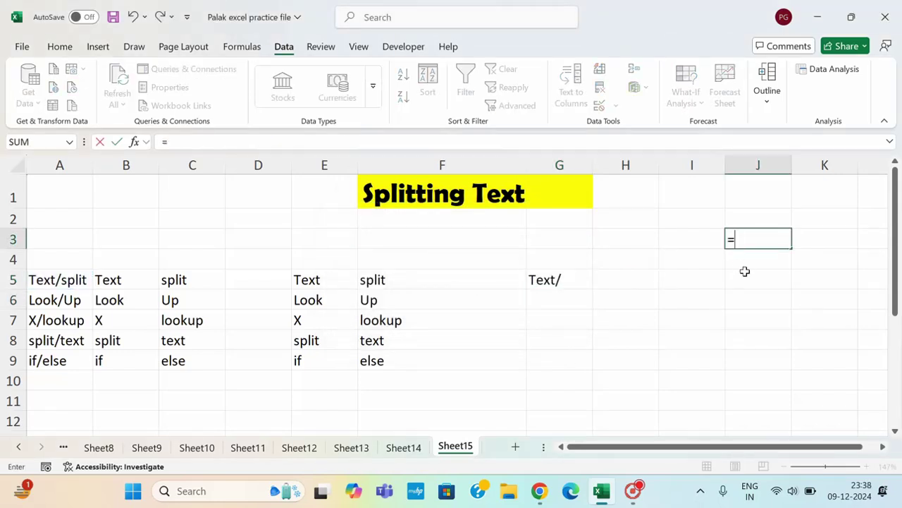
pyautogui.write('find')
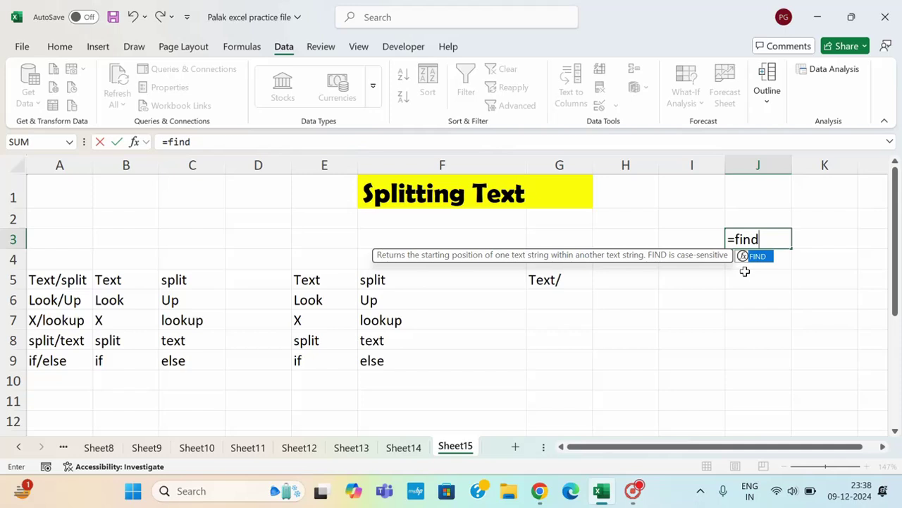
pyautogui.write('(')
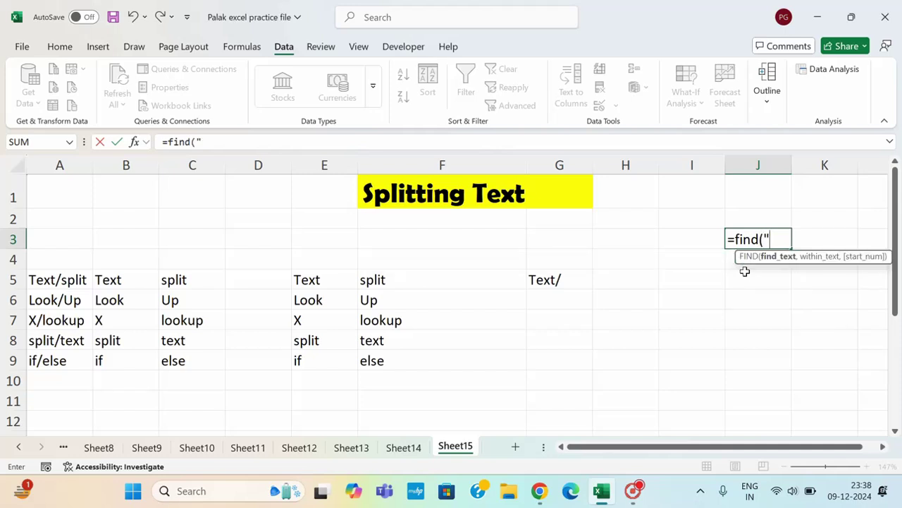
pyautogui.write('"/",')
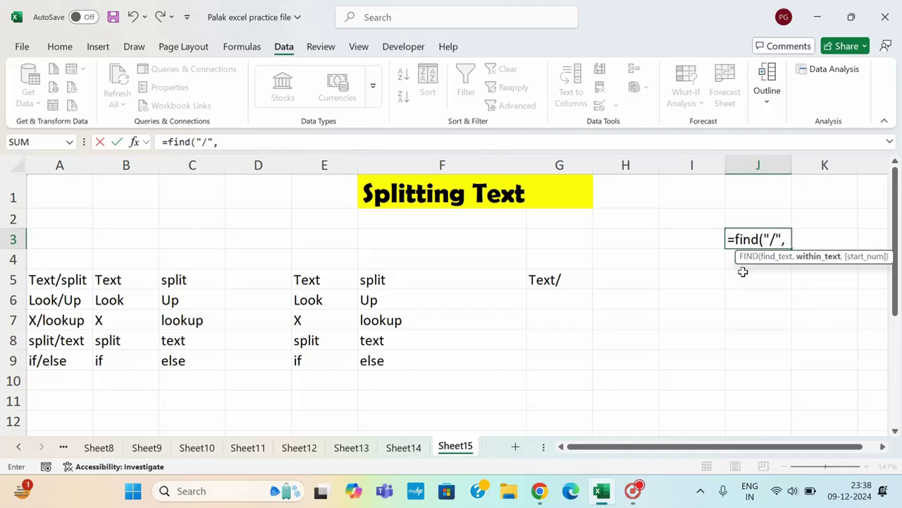
pyautogui.click(59, 280)
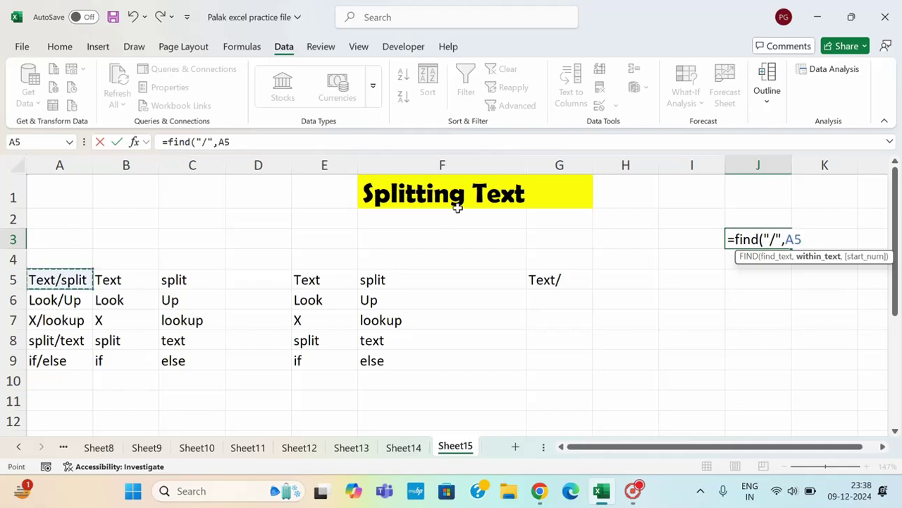
pyautogui.write(')')
pyautogui.press('Return')
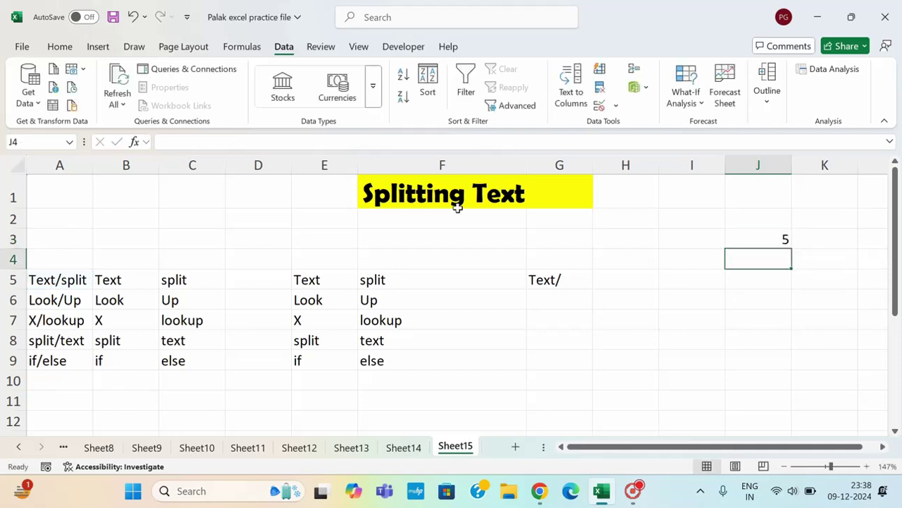
pyautogui.click(766, 237)
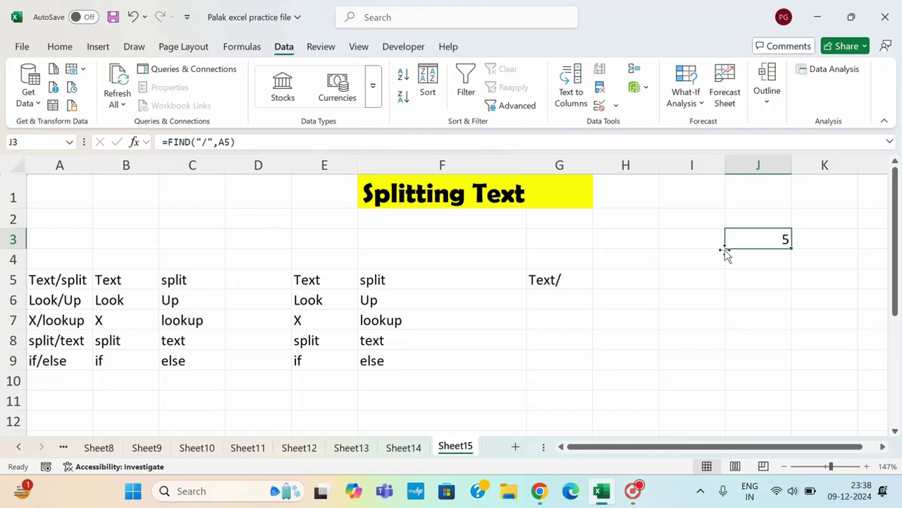
# Subtract 1 from the FIND result in G5, making the formula =LEFT(A5,FIND("/",A5)-1), to exclude the slash
pyautogui.click(558, 280)
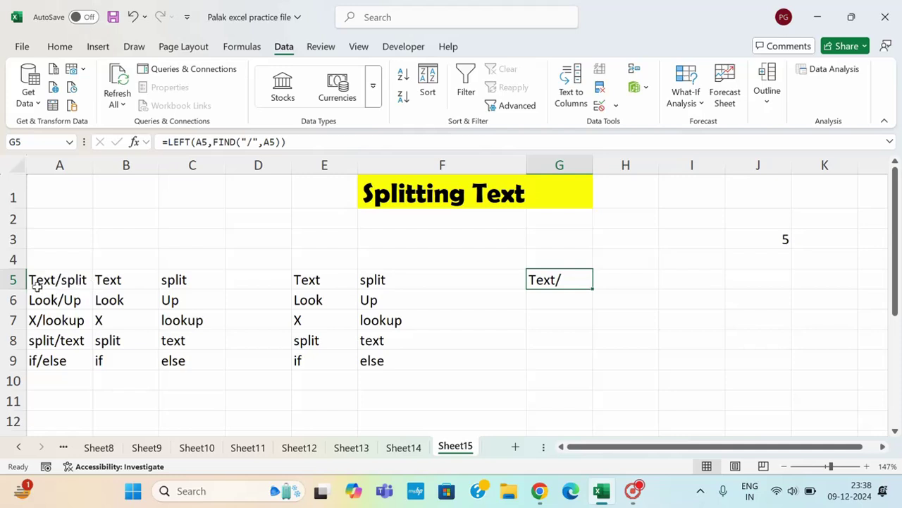
pyautogui.doubleClick(564, 277)
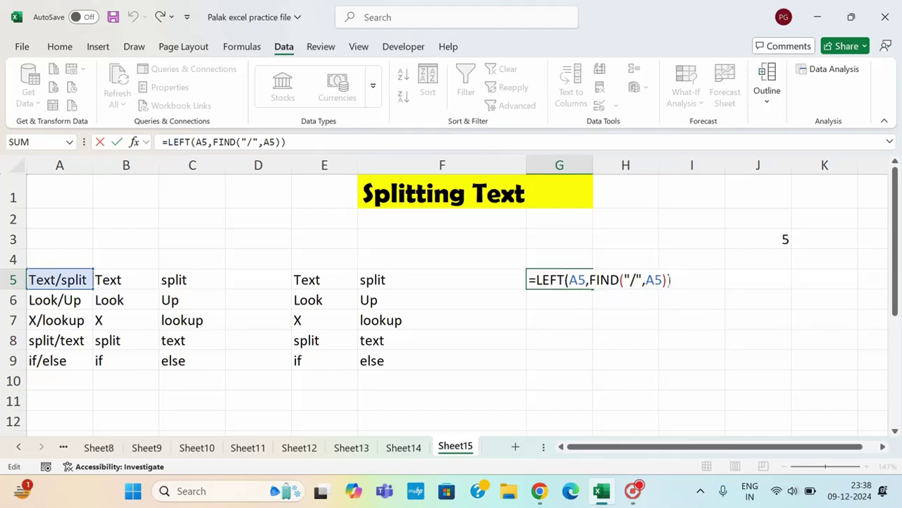
pyautogui.click(668, 280)
pyautogui.write('-1')
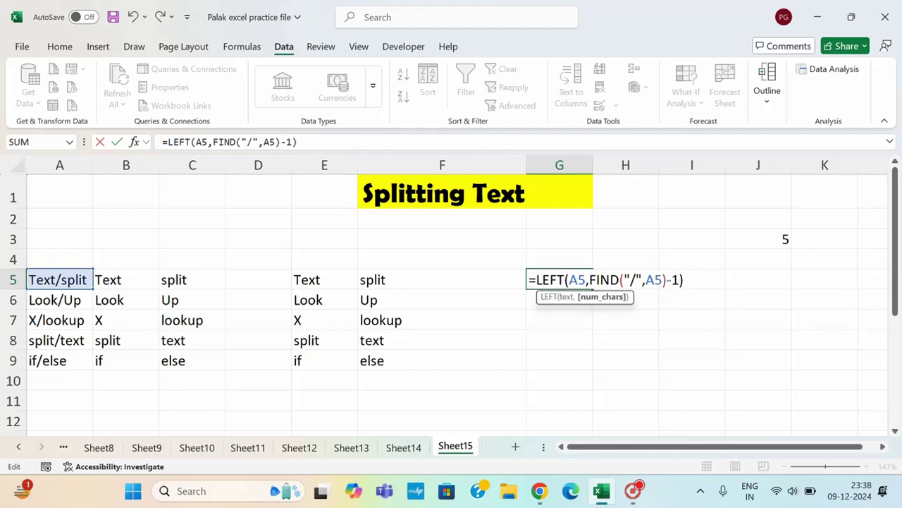
pyautogui.press('Return')
pyautogui.click(579, 278)
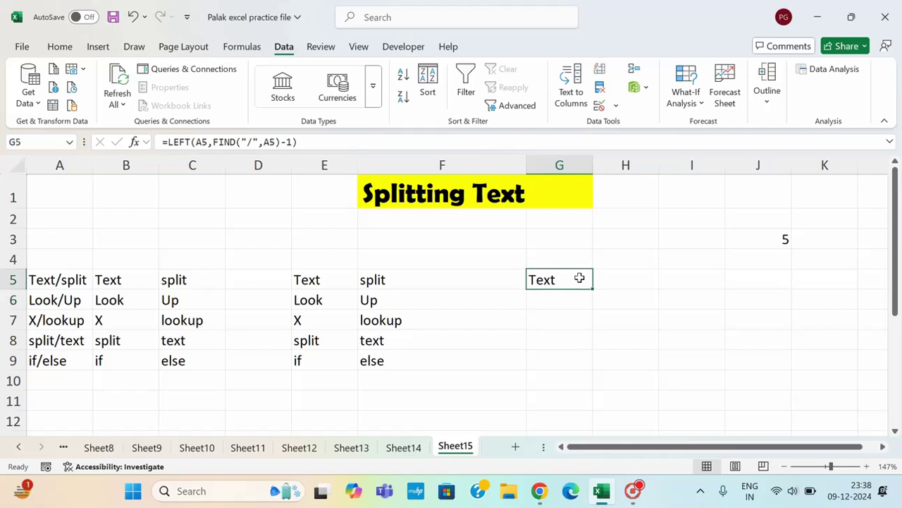
pyautogui.click(630, 281)
pyautogui.write('=')
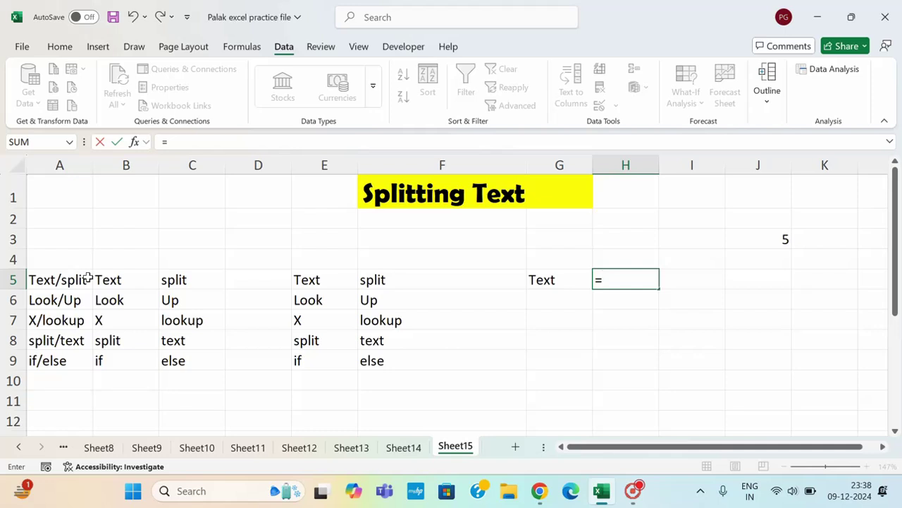
pyautogui.click(524, 280)
pyautogui.press('Escape')
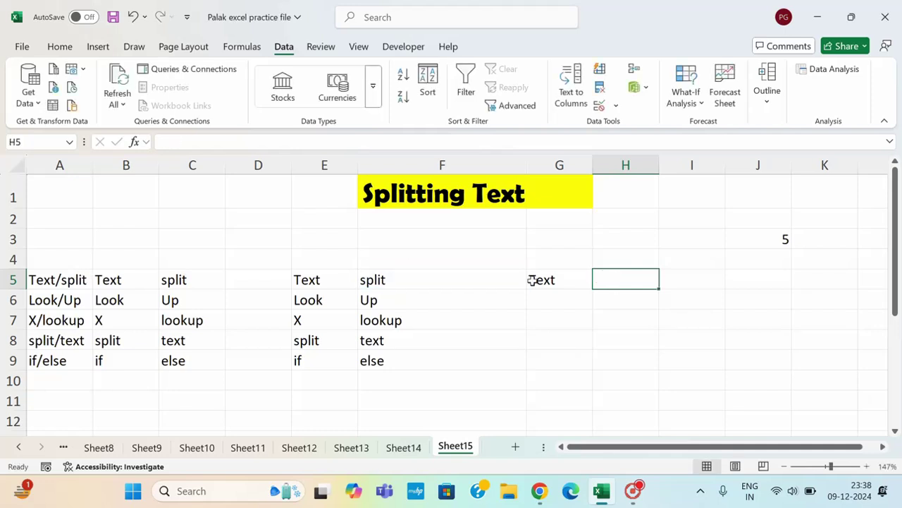
# Enter the formula =RIGHT(A5,FIND("/",A5)-1) in cell H5 and compare it with the FIND formula in J3
pyautogui.write('=')
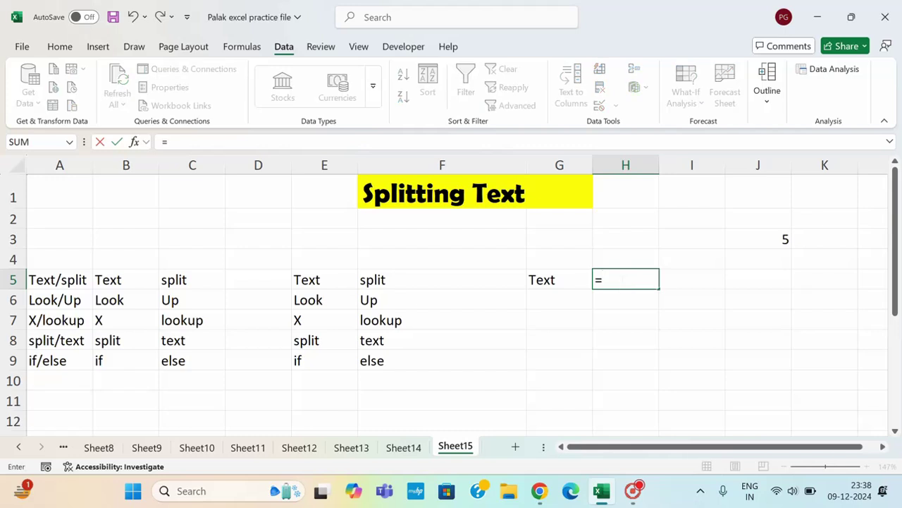
pyautogui.write('right')
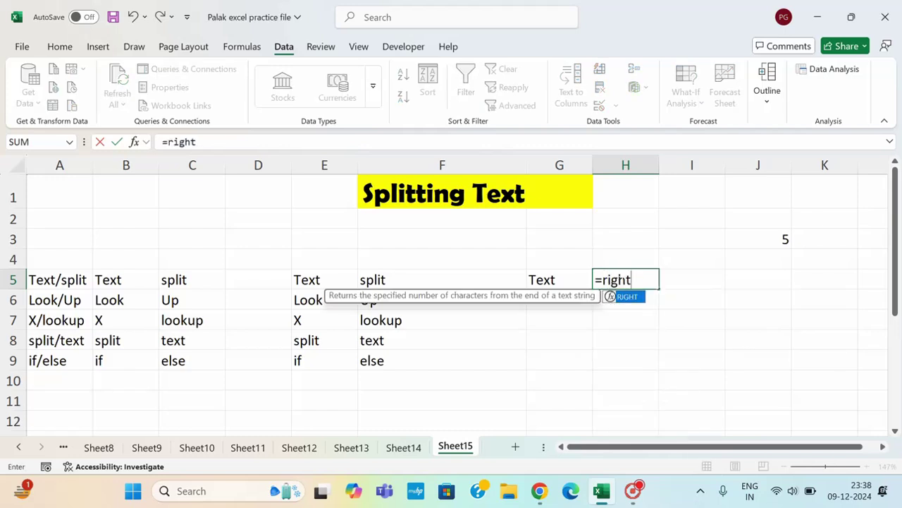
pyautogui.press('Tab')
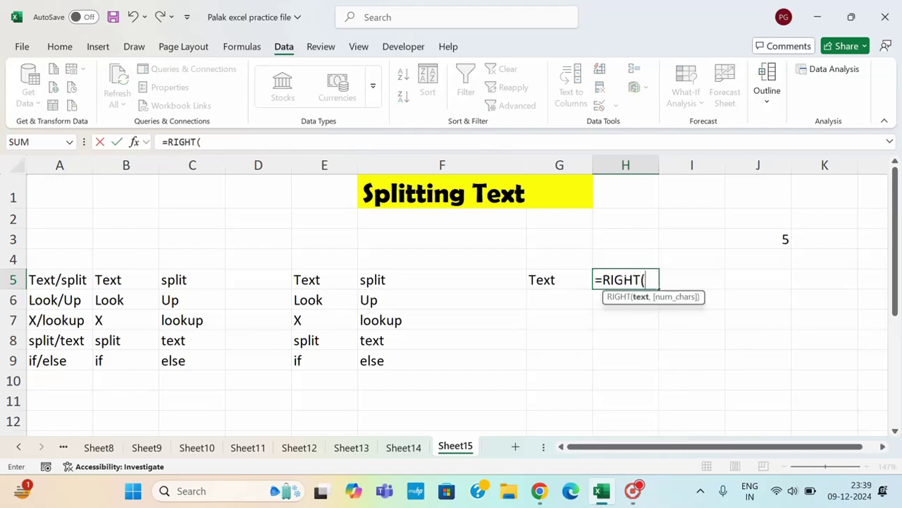
pyautogui.click(72, 282)
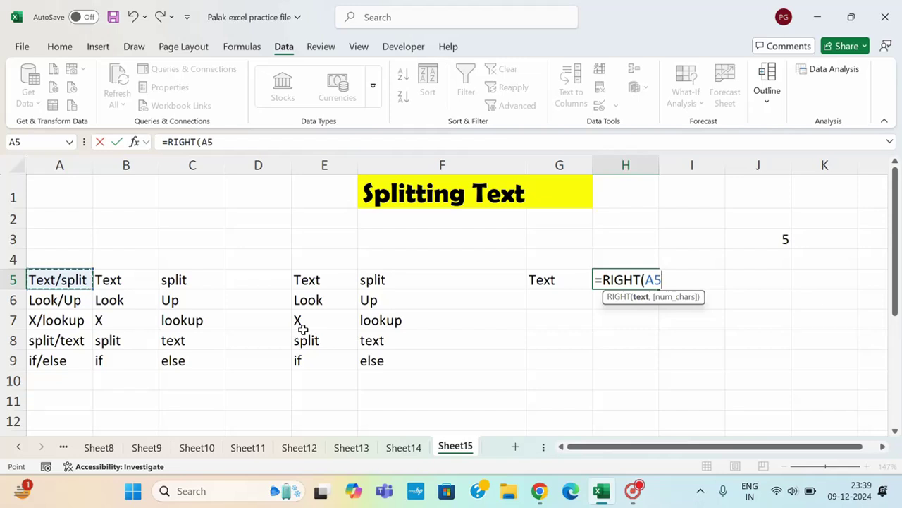
pyautogui.write(',')
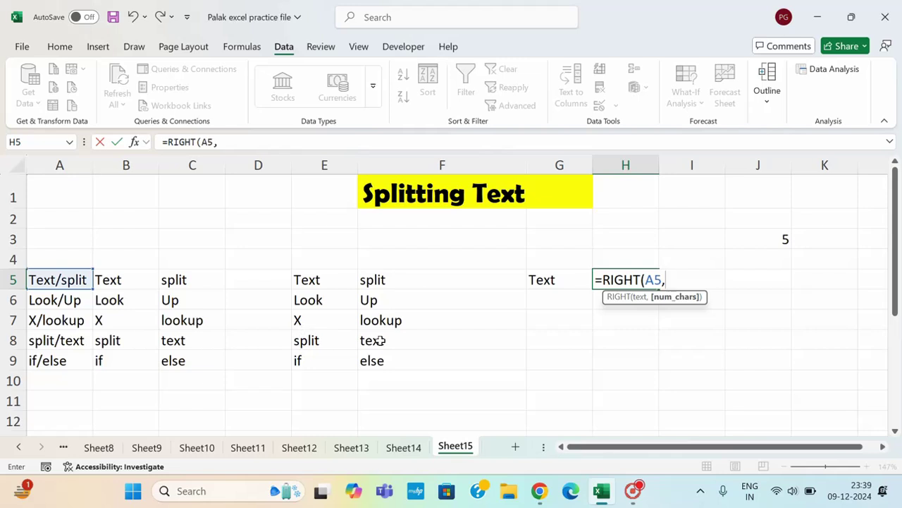
pyautogui.write('find')
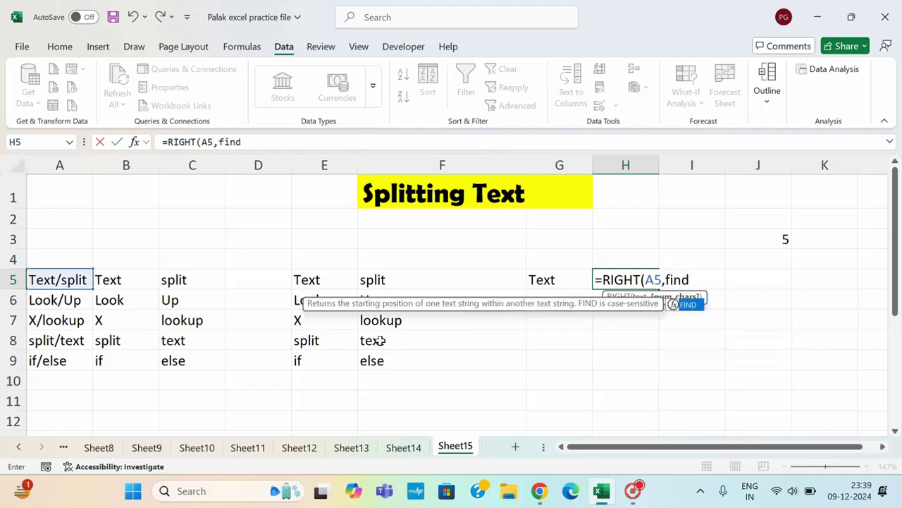
pyautogui.write('("/')
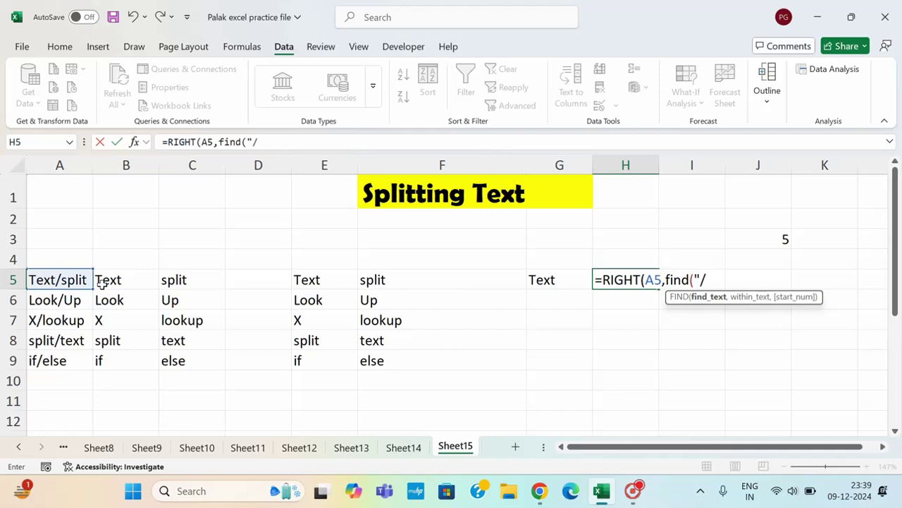
pyautogui.write('",')
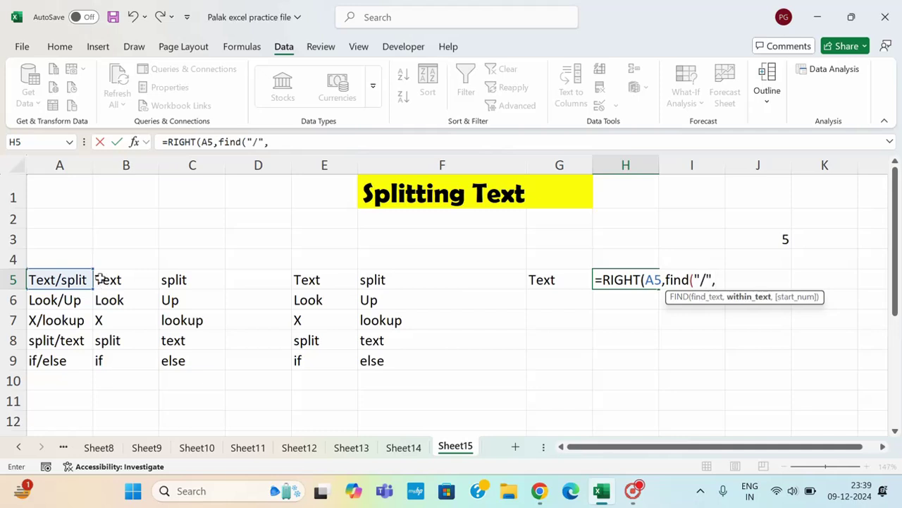
pyautogui.click(67, 280)
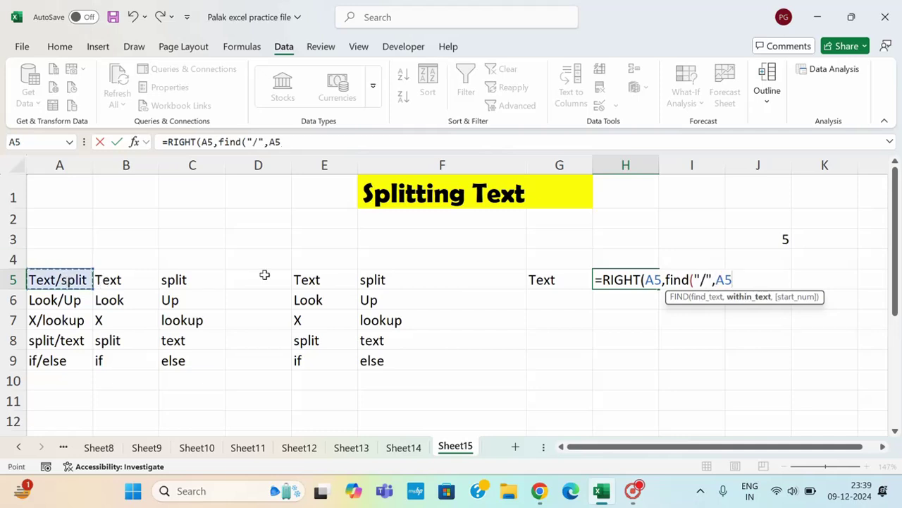
pyautogui.write(')-1')
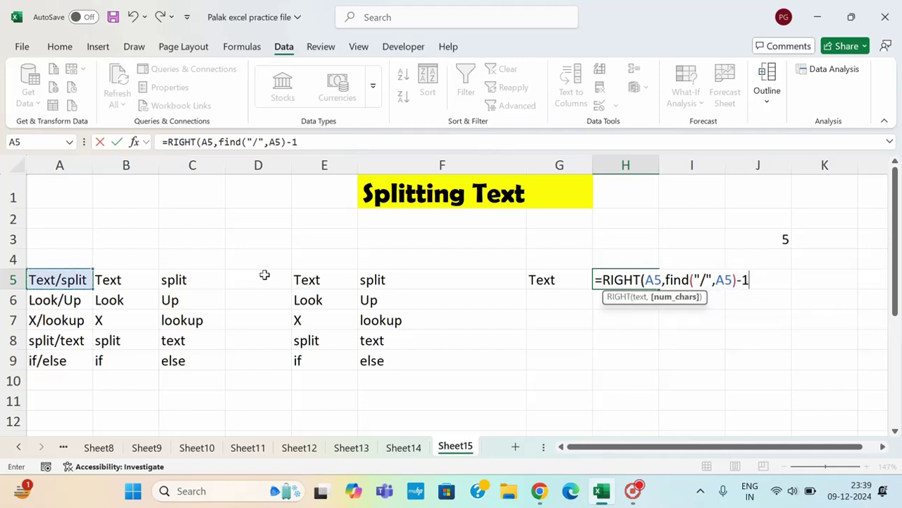
pyautogui.press('Return')
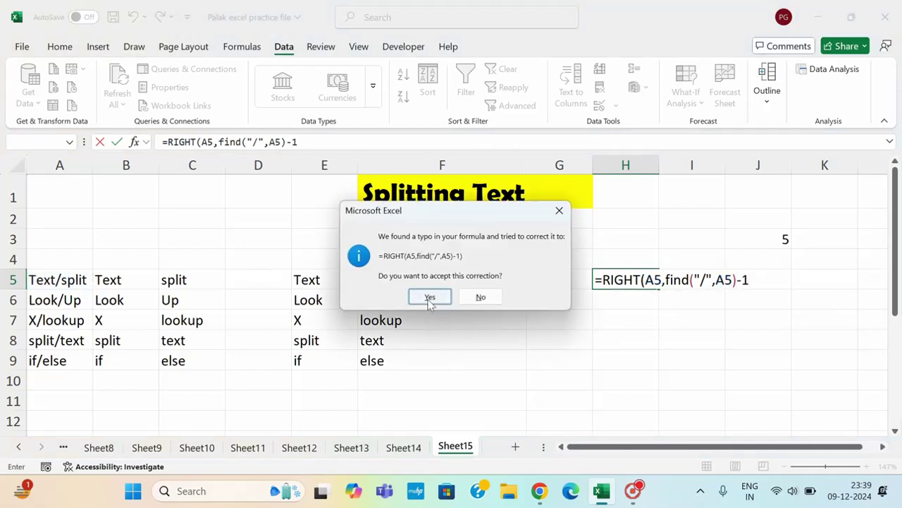
pyautogui.click(429, 297)
pyautogui.click(638, 273)
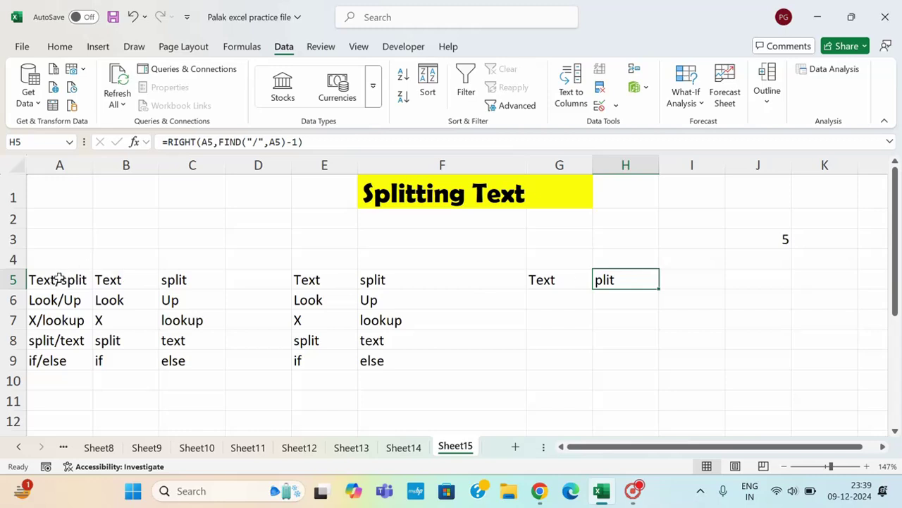
pyautogui.click(778, 238)
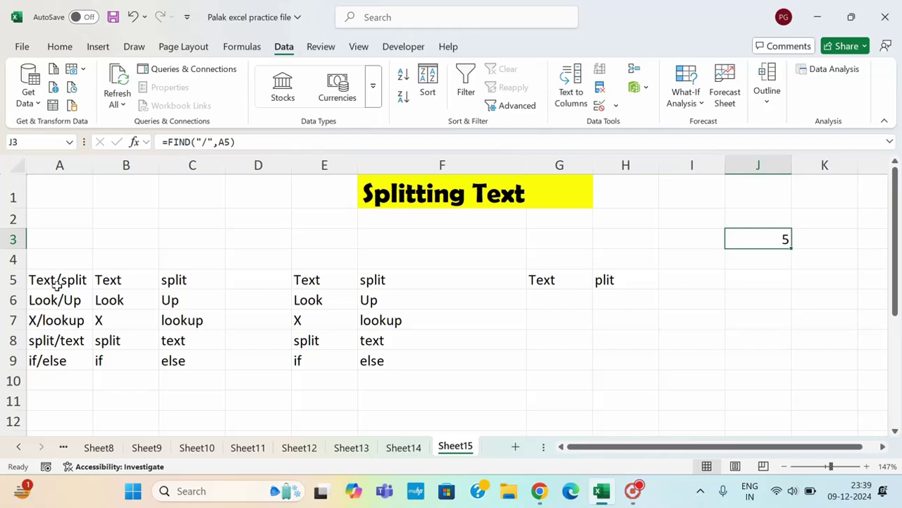
pyautogui.click(613, 275)
pyautogui.doubleClick(614, 277)
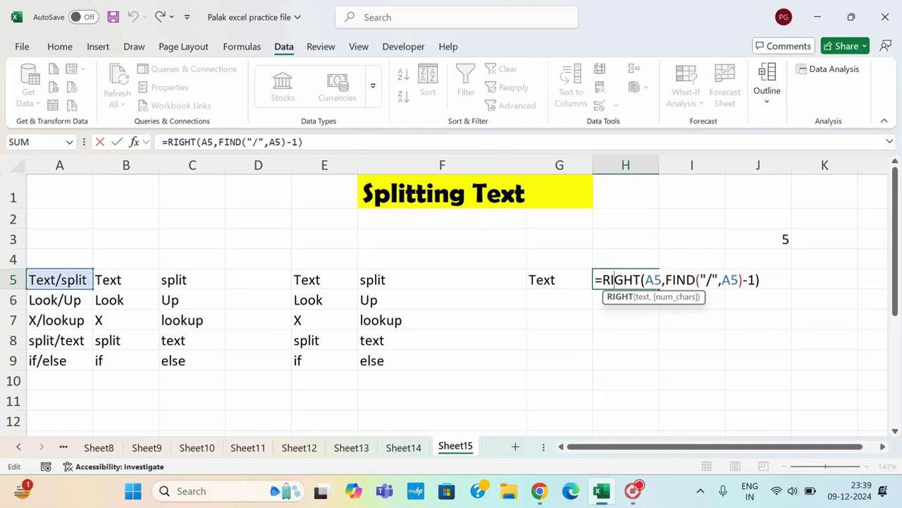
pyautogui.click(760, 280)
pyautogui.press('BackSpace')
pyautogui.press('BackSpace')
pyautogui.press('BackSpace')
pyautogui.press('BackSpace')
pyautogui.press('BackSpace')
pyautogui.press('BackSpace')
pyautogui.press('BackSpace')
pyautogui.press('BackSpace')
pyautogui.press('BackSpace')
pyautogui.press('BackSpace')
pyautogui.press('BackSpace')
pyautogui.press('BackSpace')
pyautogui.press('BackSpace')
pyautogui.press('BackSpace')
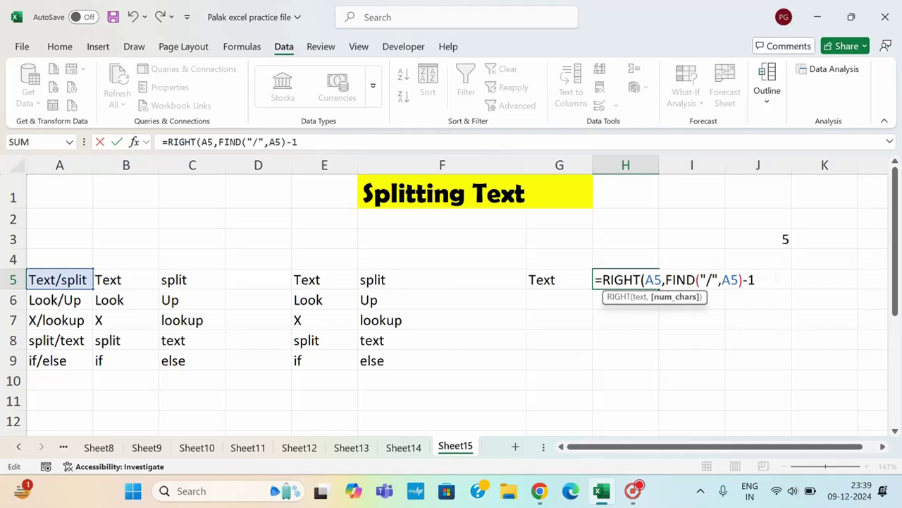
pyautogui.press('BackSpace')
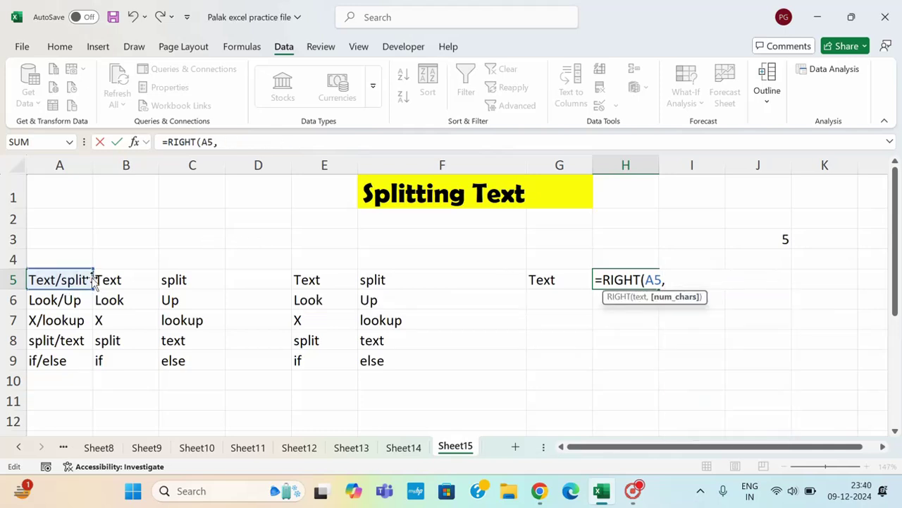
pyautogui.write('len')
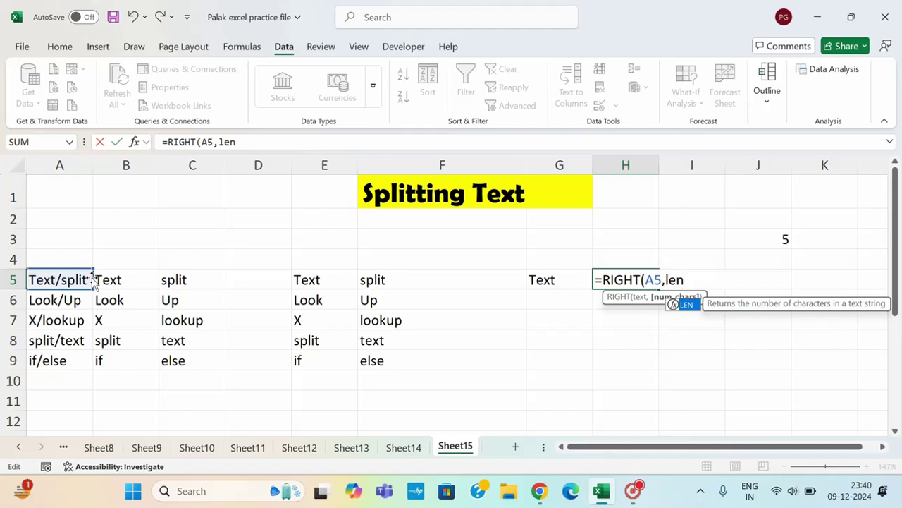
pyautogui.press('Tab')
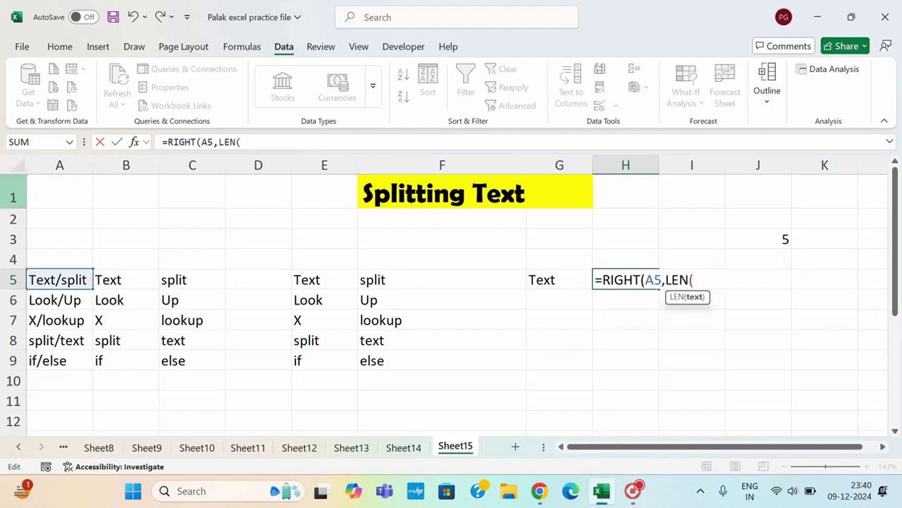
pyautogui.click(70, 280)
pyautogui.write(')')
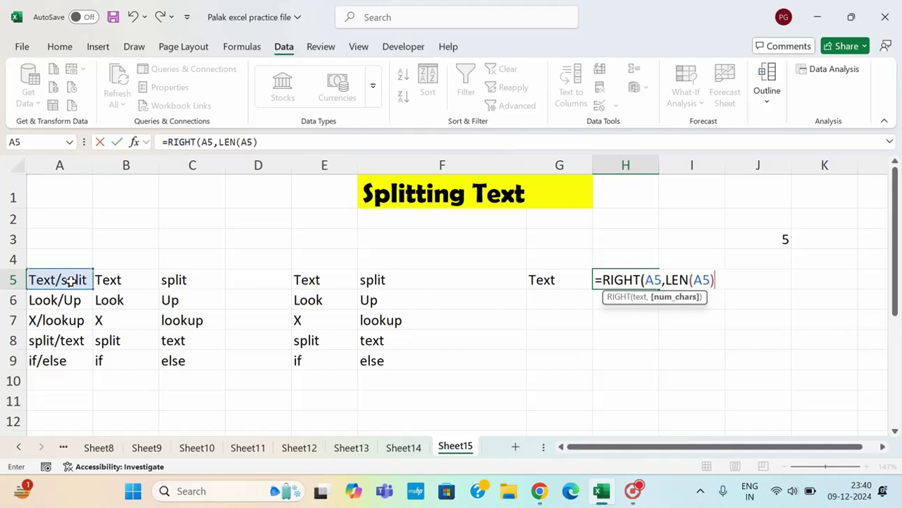
pyautogui.hotkey('ctrl', 'Return')
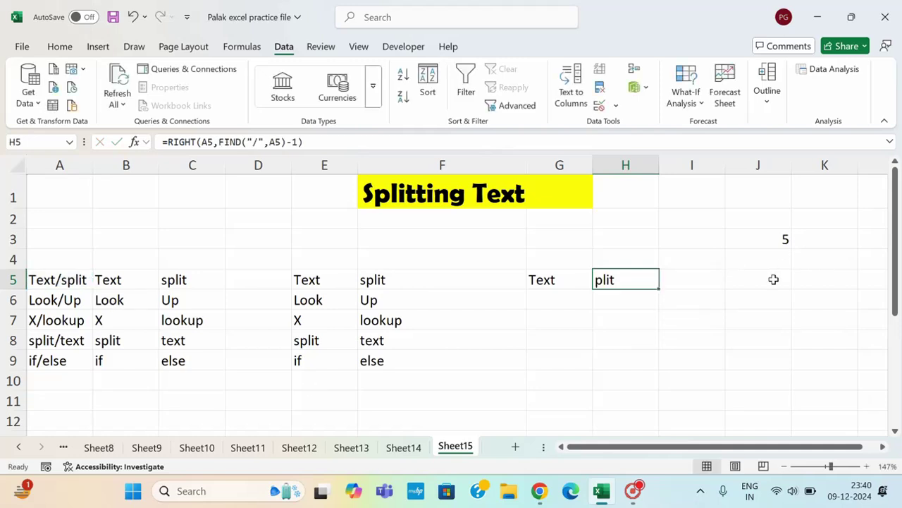
# Enter the formula =LEN(A5) in cell J5 to get the character count of the text in A5
pyautogui.click(773, 278)
pyautogui.write('=len')
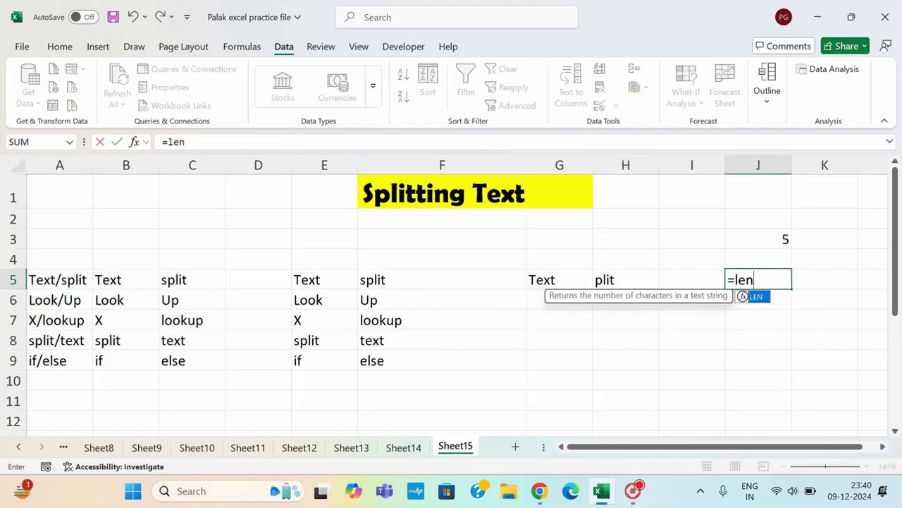
pyautogui.press('Tab')
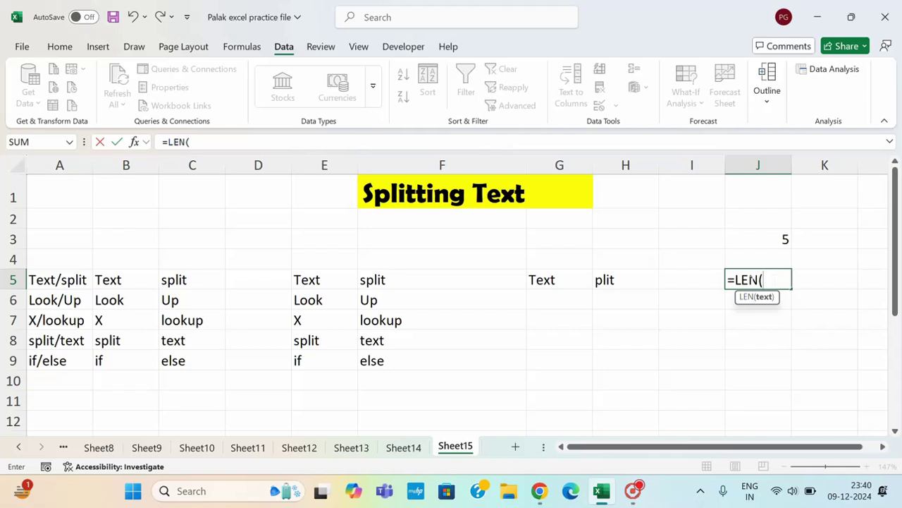
pyautogui.click(50, 280)
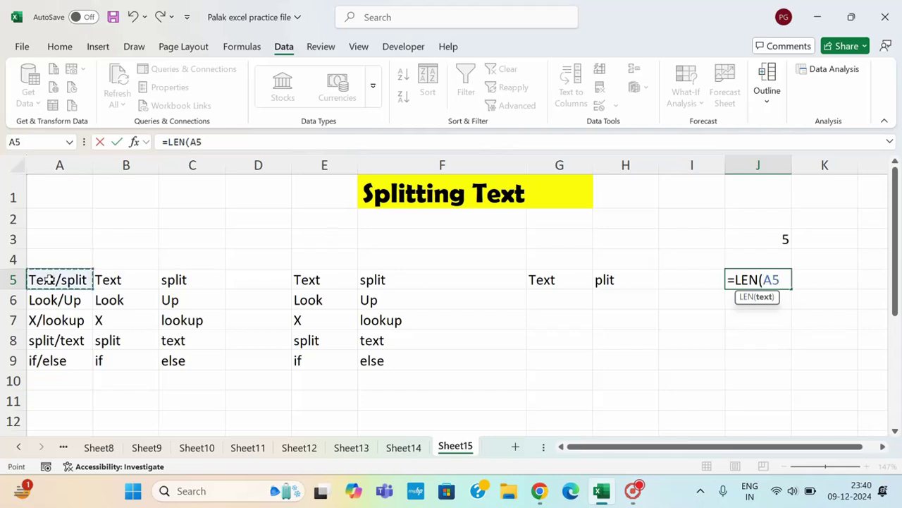
pyautogui.press('Return')
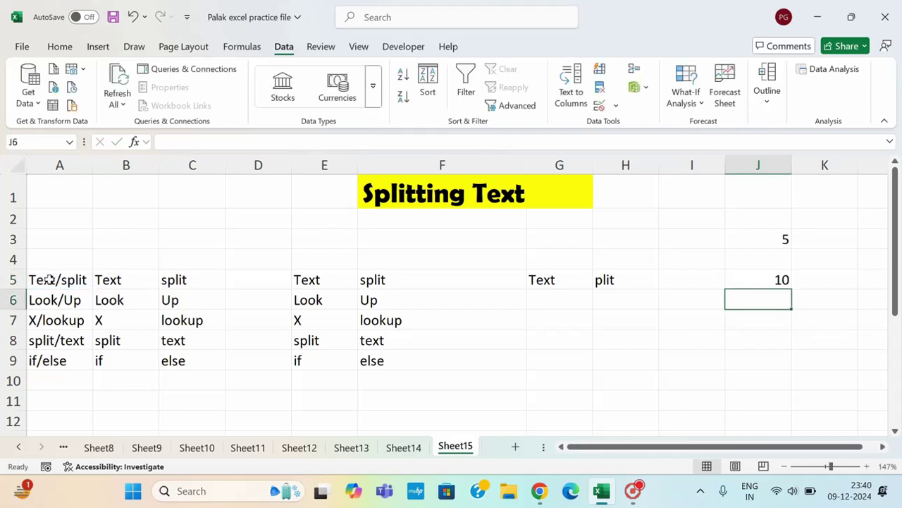
pyautogui.click(741, 277)
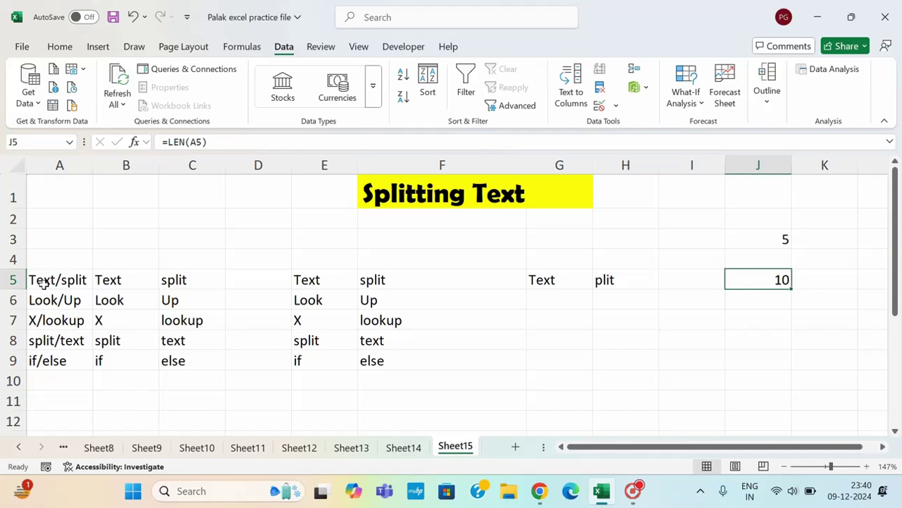
# Rewrite the character count in H5 so the formula becomes =RIGHT(A5,LEN(A5)-FIND("/",A5)), accepting the suggested closing parenthesis
pyautogui.doubleClick(624, 280)
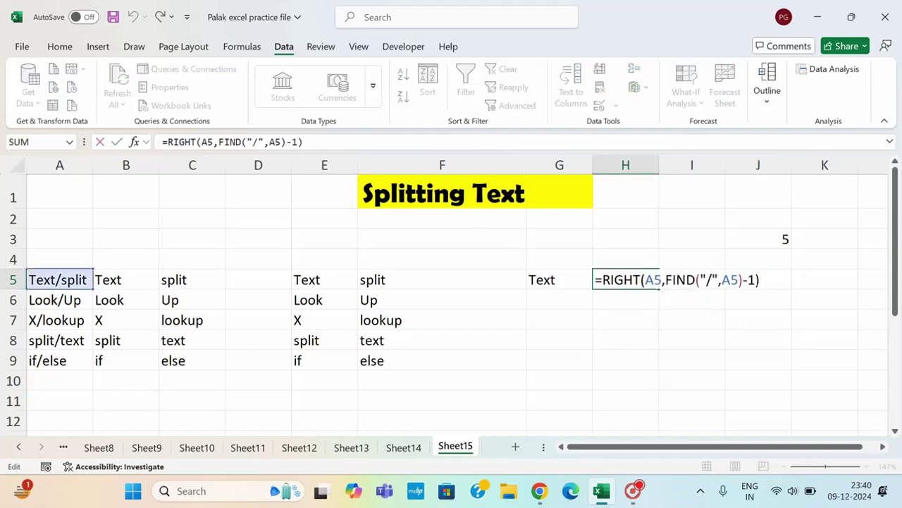
pyautogui.press('BackSpace')
pyautogui.press('BackSpace')
pyautogui.press('BackSpace')
pyautogui.press('BackSpace')
pyautogui.press('BackSpace')
pyautogui.press('BackSpace')
pyautogui.press('BackSpace')
pyautogui.press('BackSpace')
pyautogui.press('BackSpace')
pyautogui.press('BackSpace')
pyautogui.press('BackSpace')
pyautogui.press('BackSpace')
pyautogui.press('BackSpace')
pyautogui.press('BackSpace')
pyautogui.press('BackSpace')
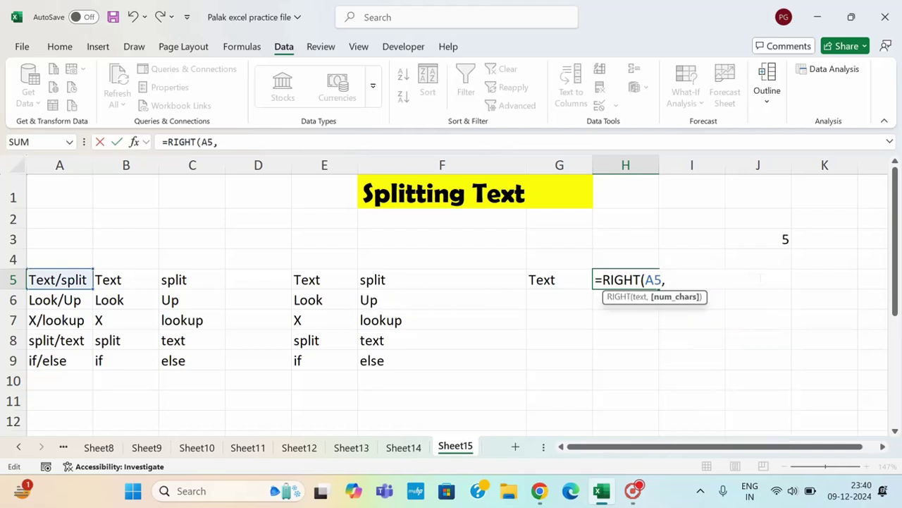
pyautogui.write('len')
pyautogui.press('Tab')
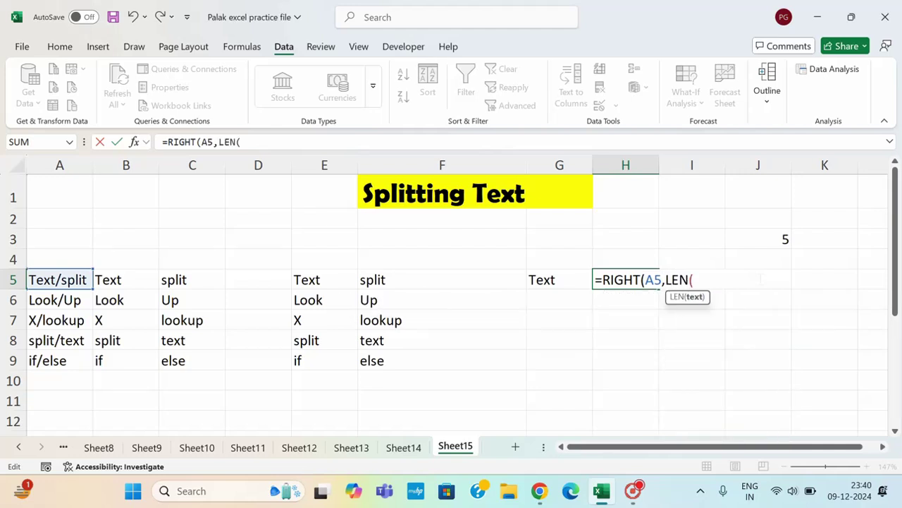
pyautogui.click(67, 280)
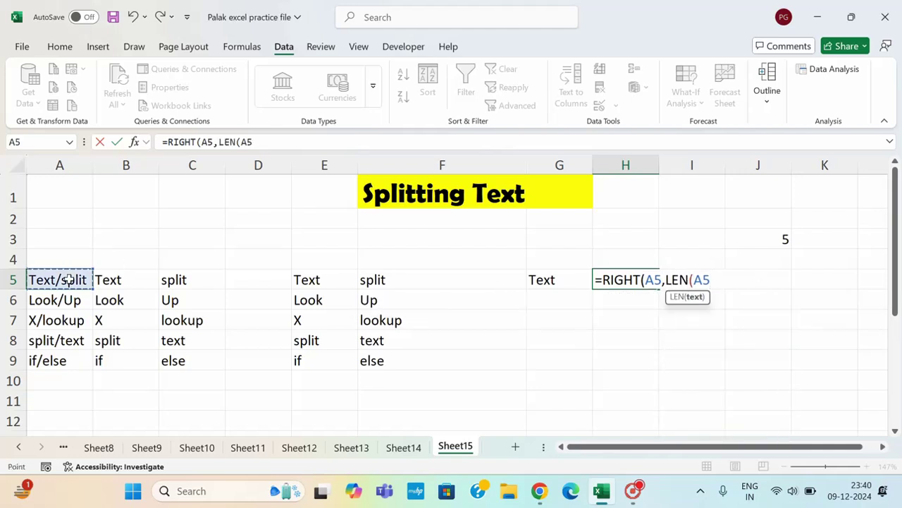
pyautogui.write(')-')
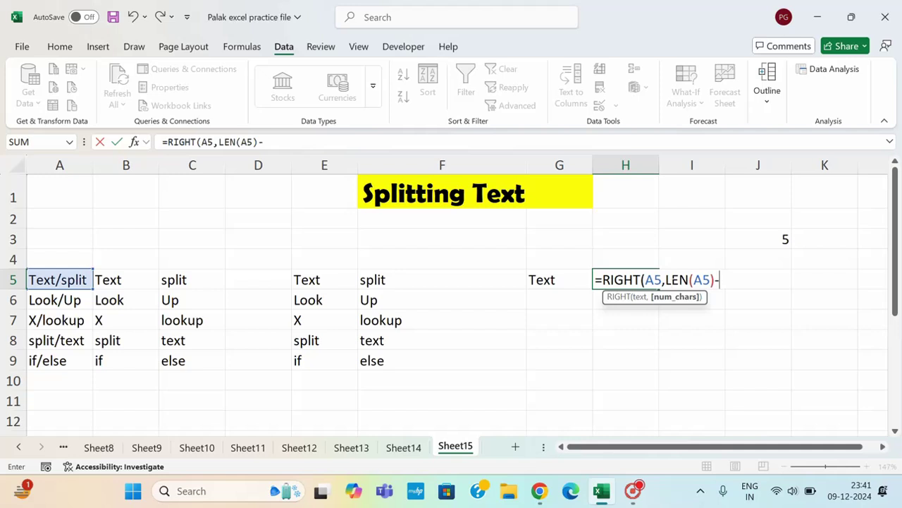
pyautogui.write('f')
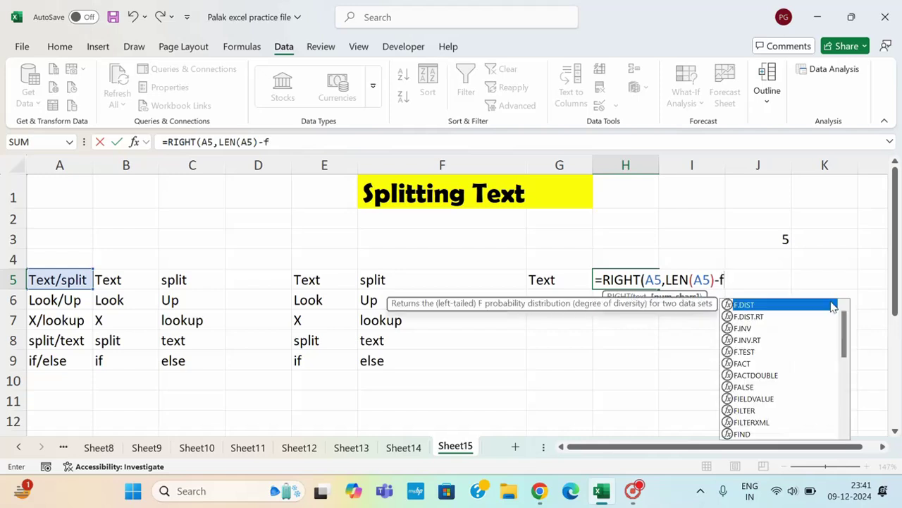
pyautogui.write('ind("/')
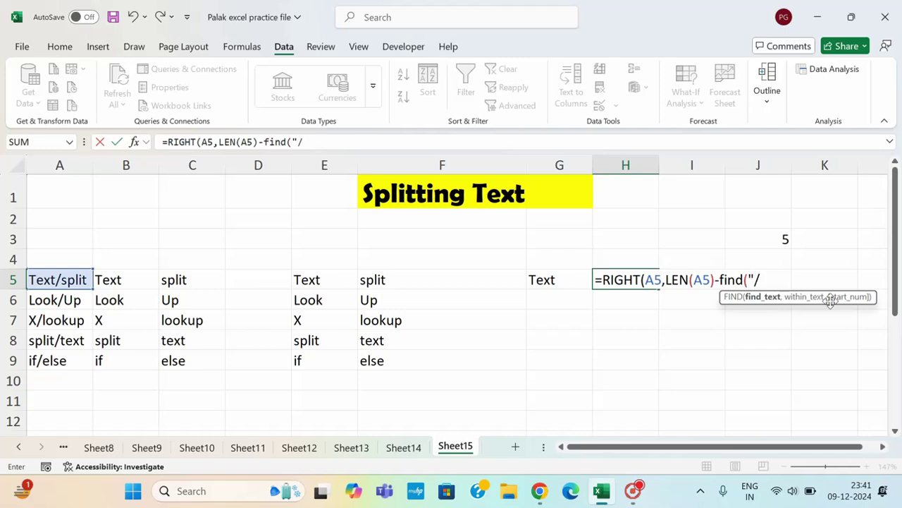
pyautogui.write('",')
pyautogui.click(74, 281)
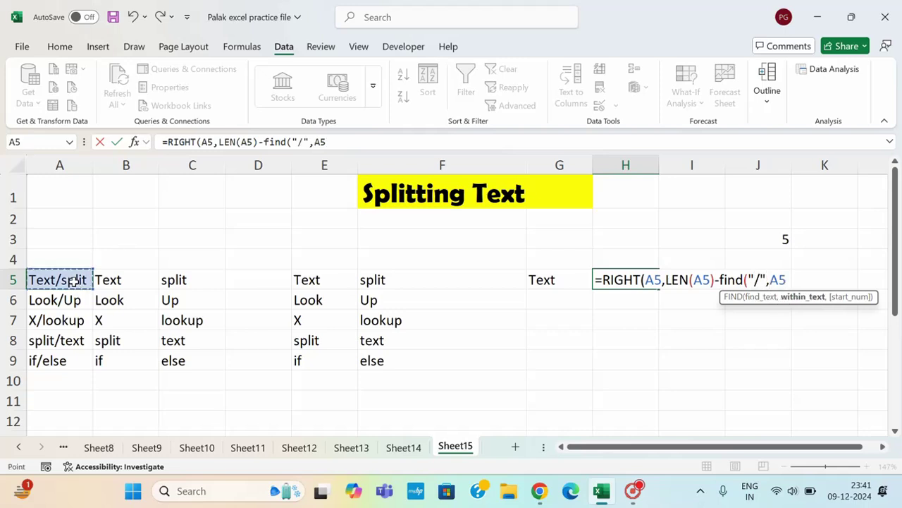
pyautogui.write(')')
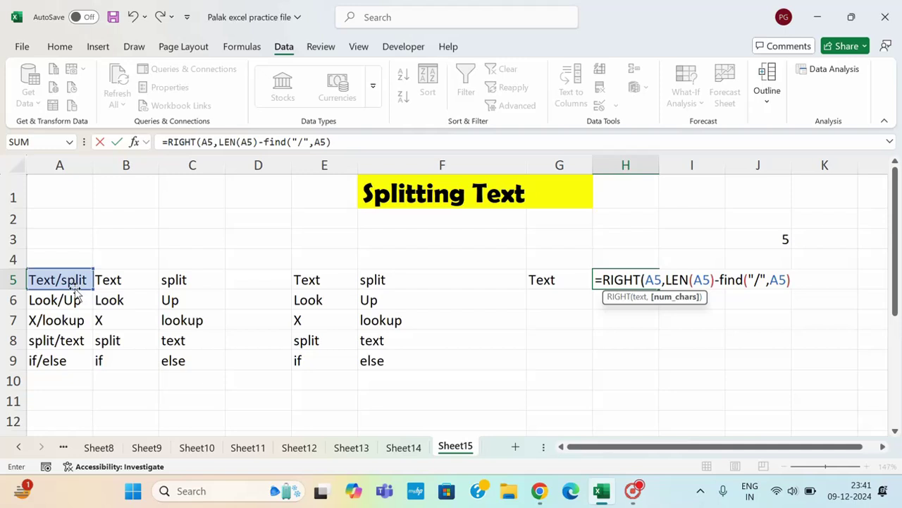
pyautogui.press('Return')
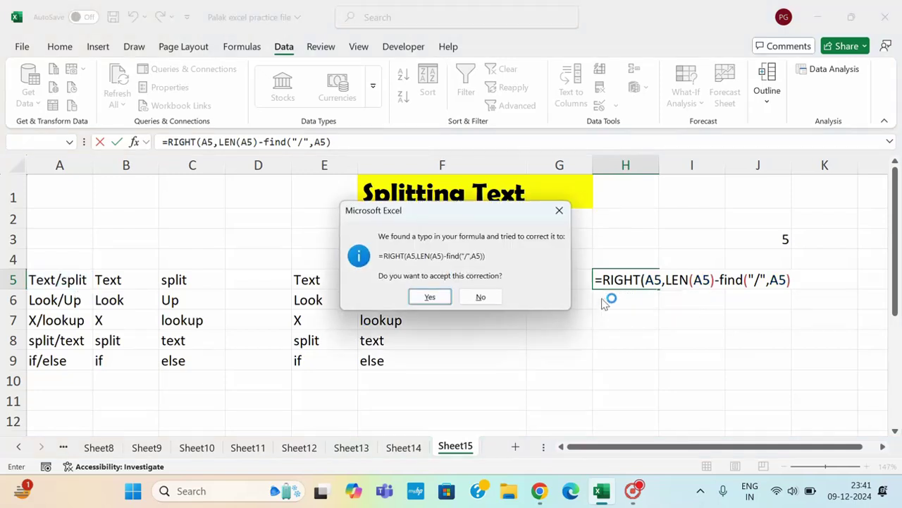
pyautogui.click(431, 297)
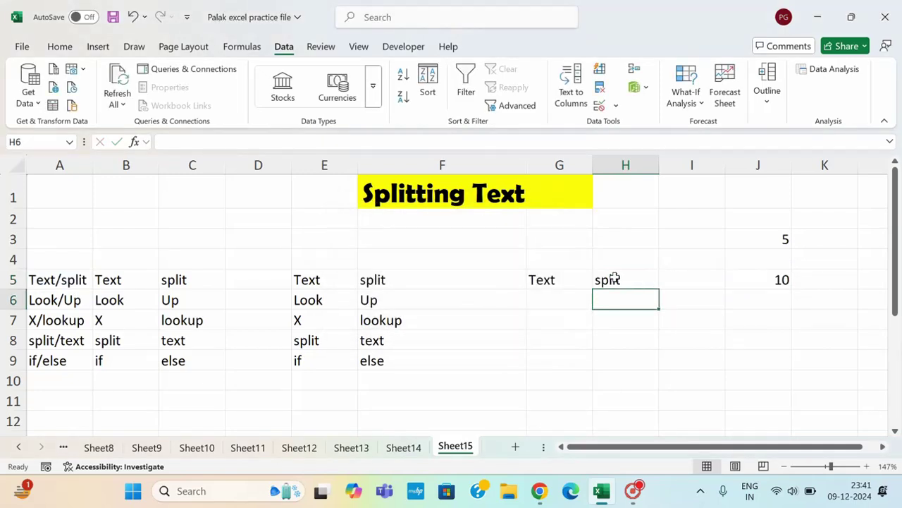
pyautogui.click(615, 278)
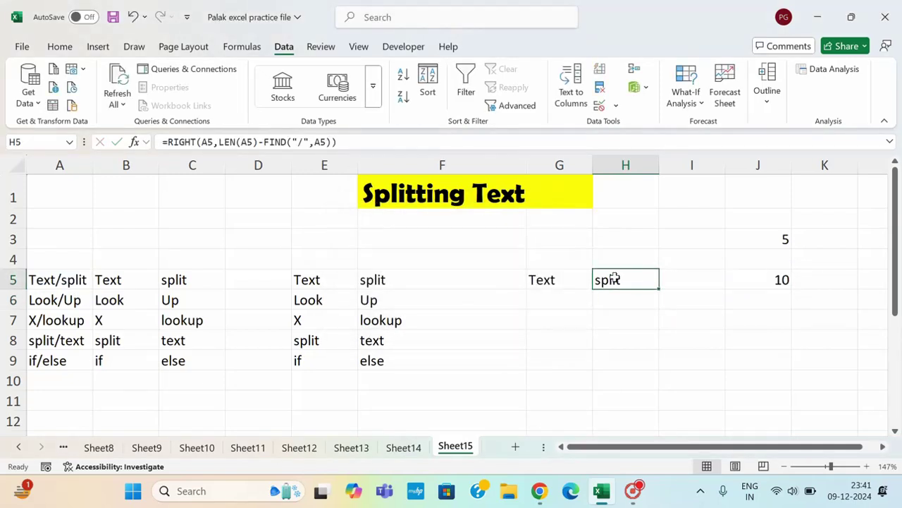
# Fill the LEFT formula from G5 down to G9 and the RIGHT formula from H5 down to H9
pyautogui.click(564, 280)
pyautogui.moveTo(595, 290); pyautogui.dragTo(594, 363)
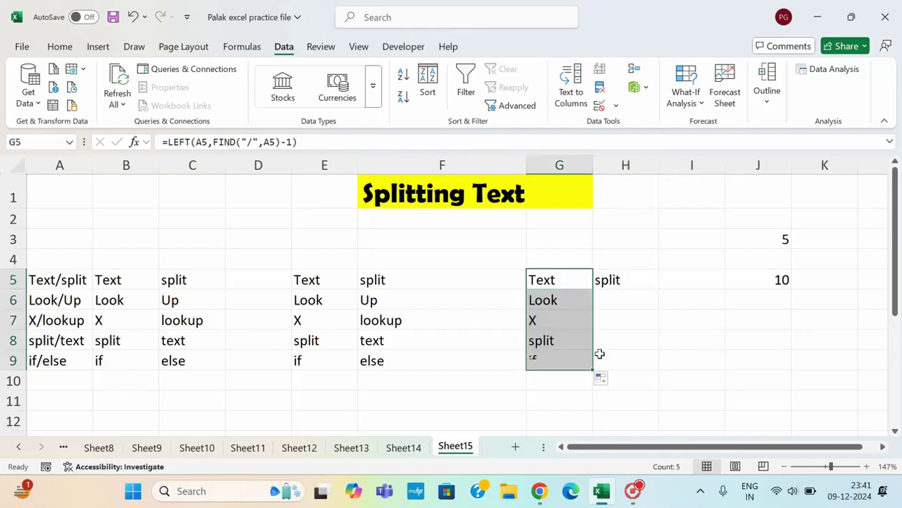
pyautogui.click(625, 277)
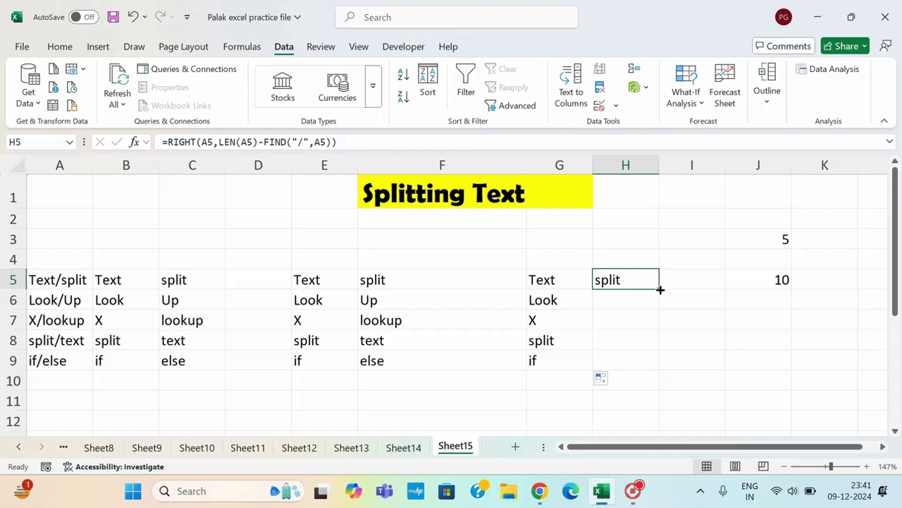
pyautogui.moveTo(660, 289); pyautogui.dragTo(664, 377)
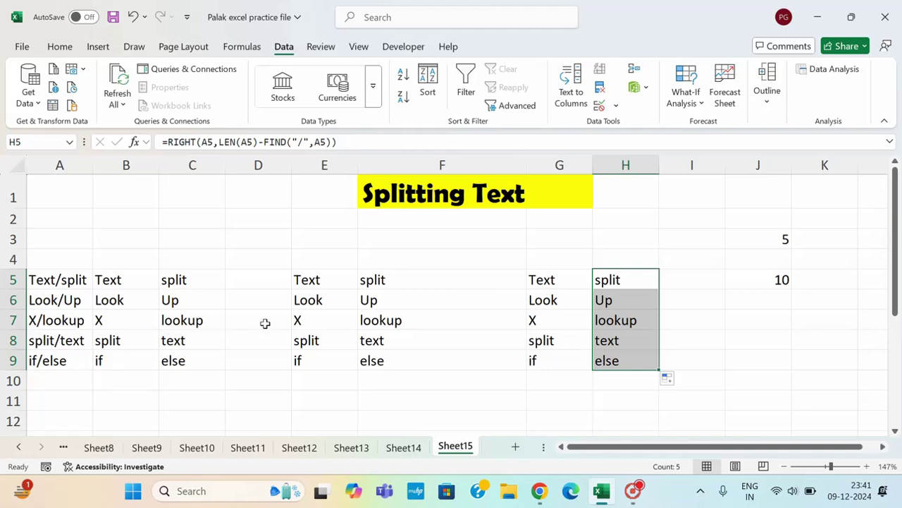
# Enter a sample full name, with a space between first and last name, in cell A12
pyautogui.scroll(-1, 264, 323)
pyautogui.click(64, 349)
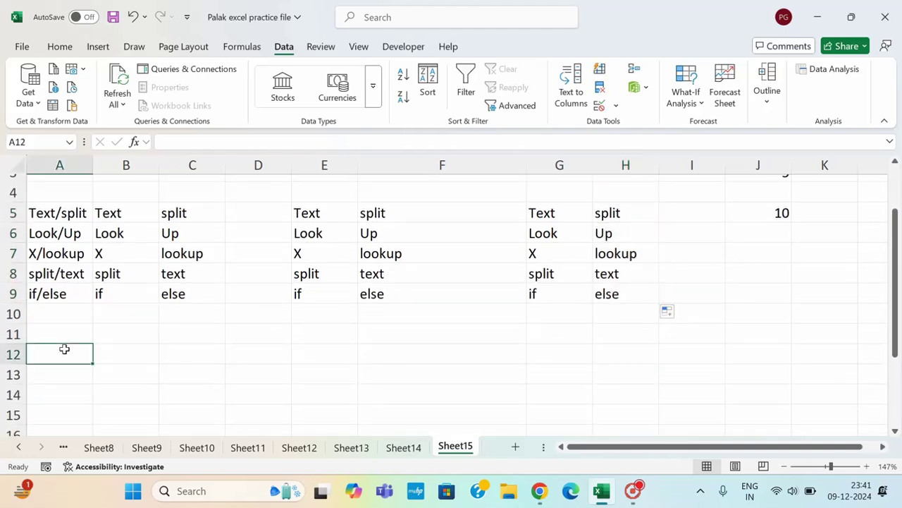
pyautogui.write('Riya Si')
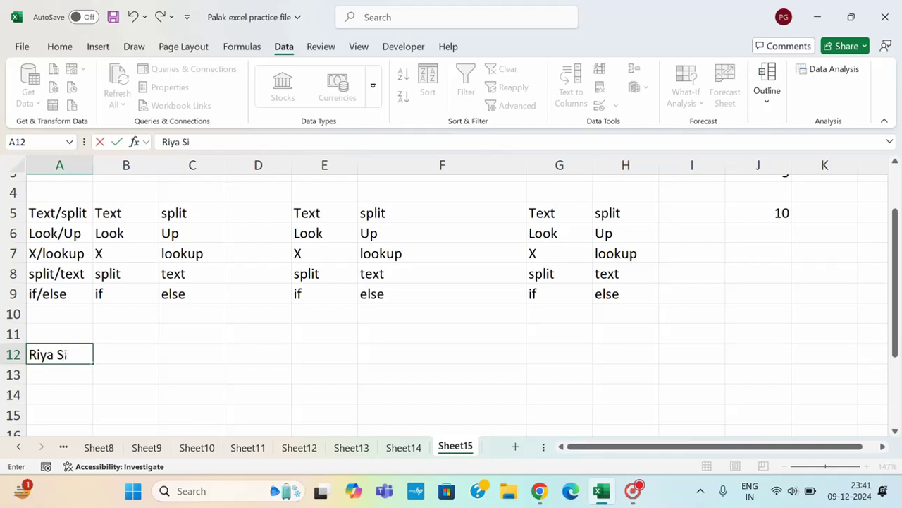
pyautogui.write('ngh')
pyautogui.press('Tab')
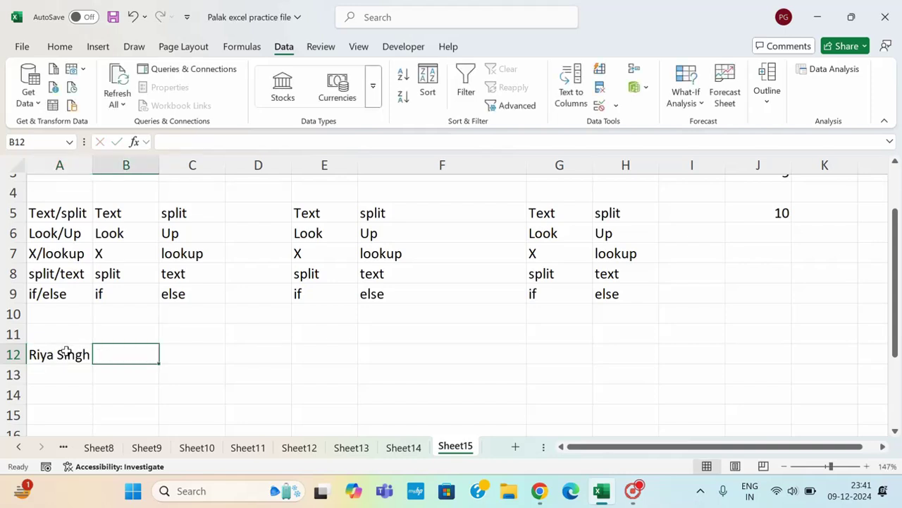
# Try to split the full name in A12 with =TEXTSPLIT(A12,"") in B12, and clear that formula
pyautogui.click(65, 355)
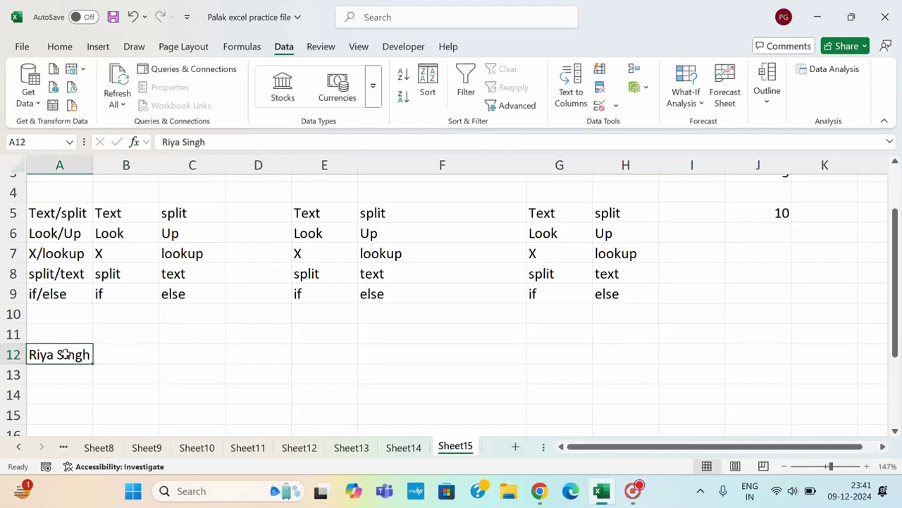
pyautogui.doubleClick(115, 349)
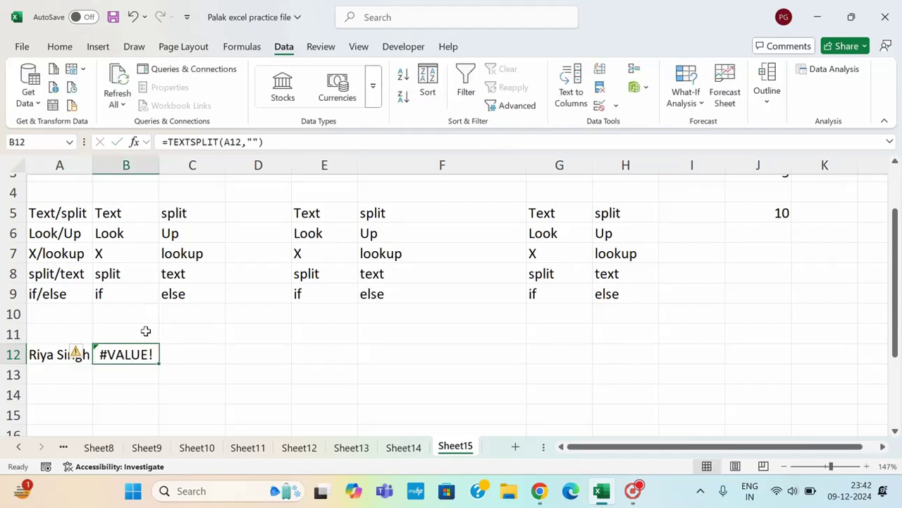
pyautogui.press('Delete')
# Split the full name in A12 into A12 and B12 using Text to Columns with Fixed width and a break after the first name
pyautogui.click(75, 355)
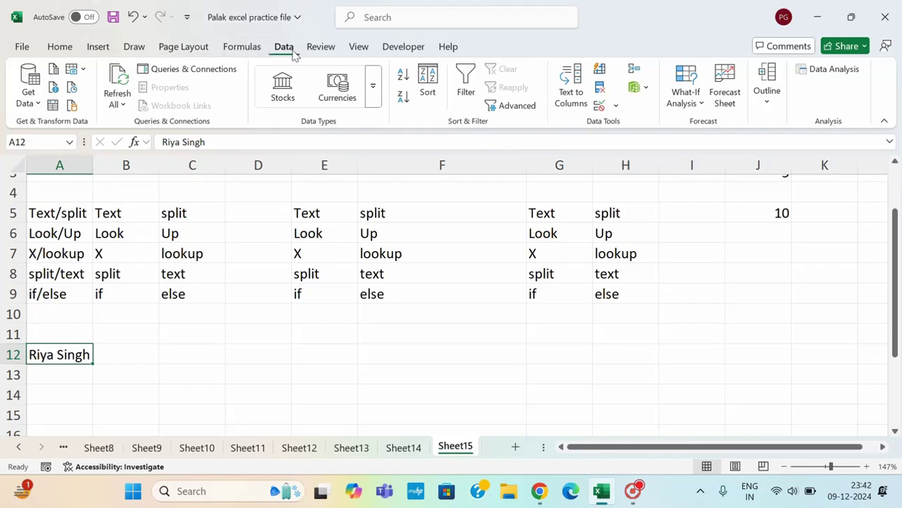
pyautogui.click(571, 83)
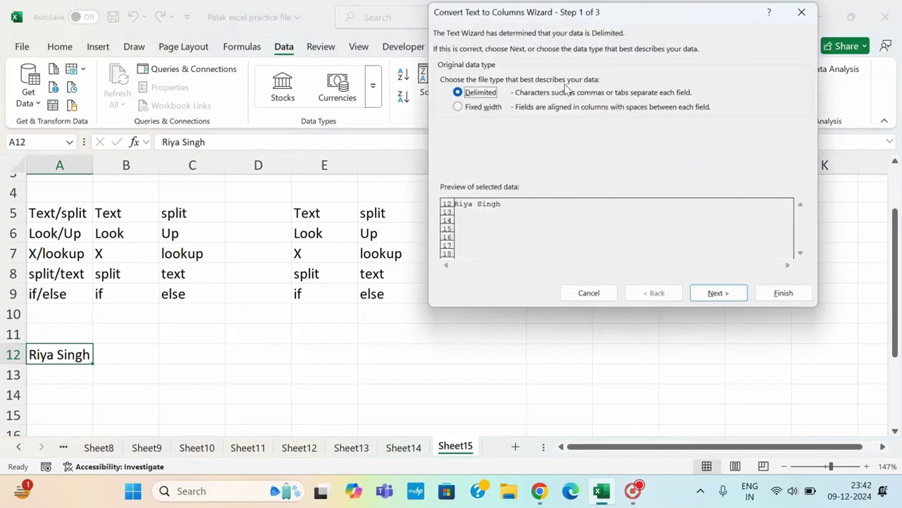
pyautogui.click(466, 109)
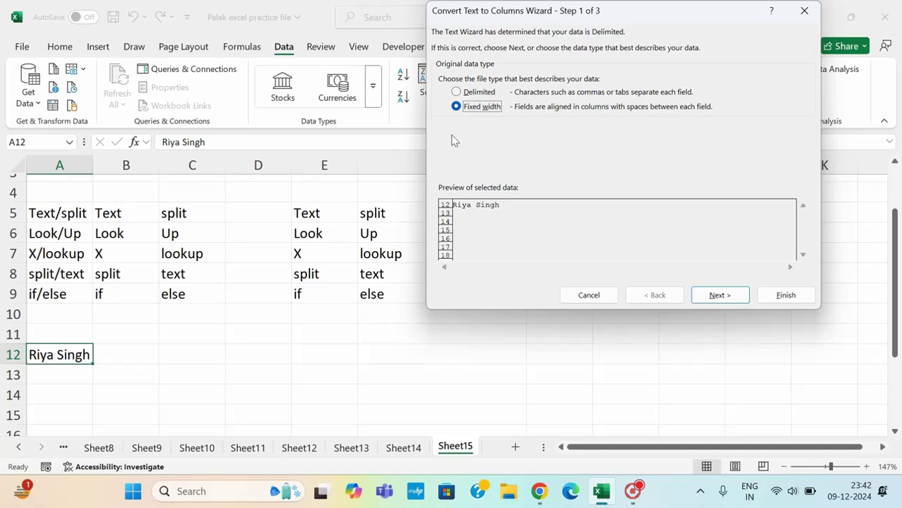
pyautogui.click(719, 295)
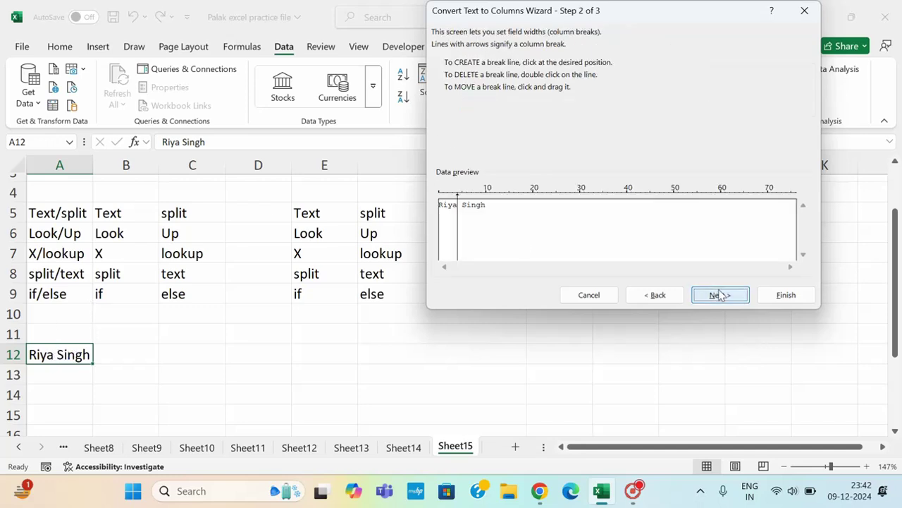
pyautogui.click(455, 196)
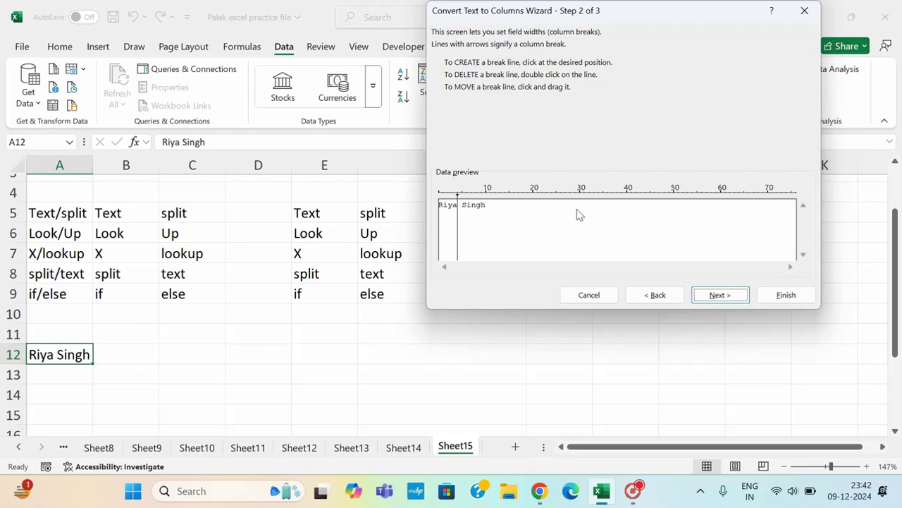
pyautogui.click(707, 289)
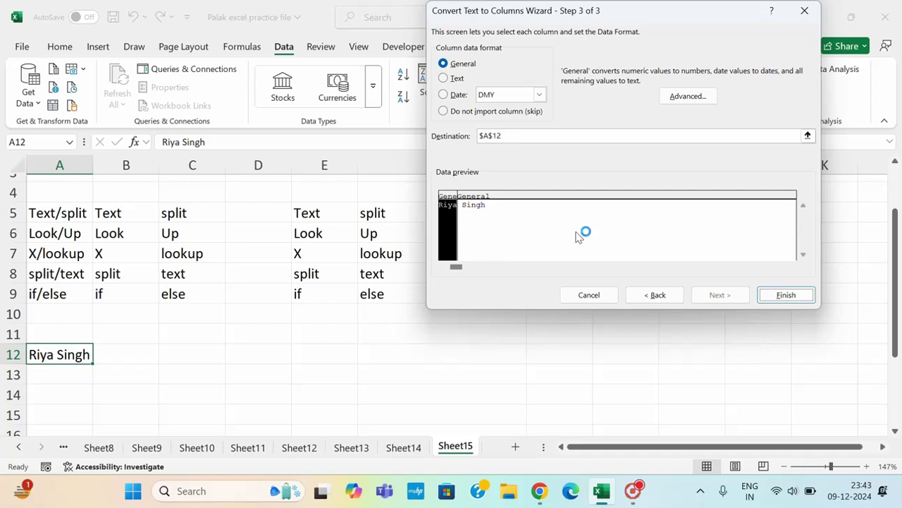
pyautogui.click(800, 296)
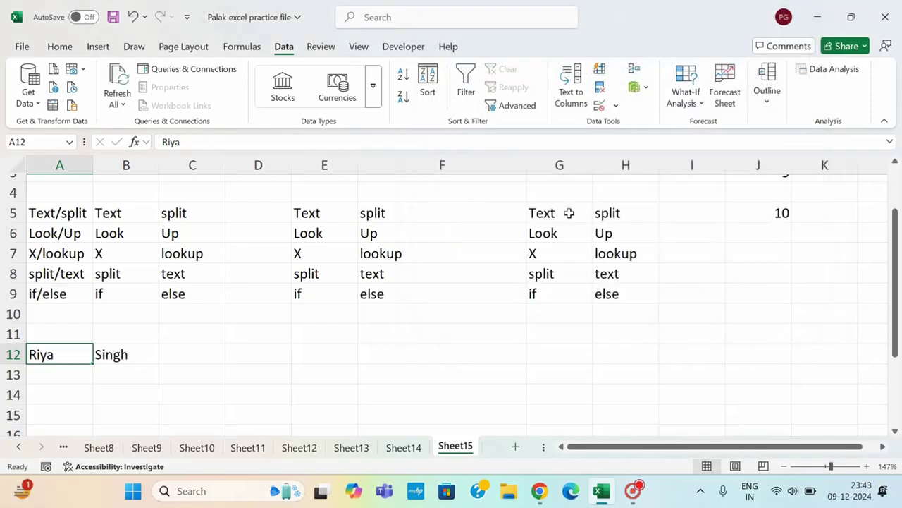
pyautogui.click(126, 351)
pyautogui.click(55, 356)
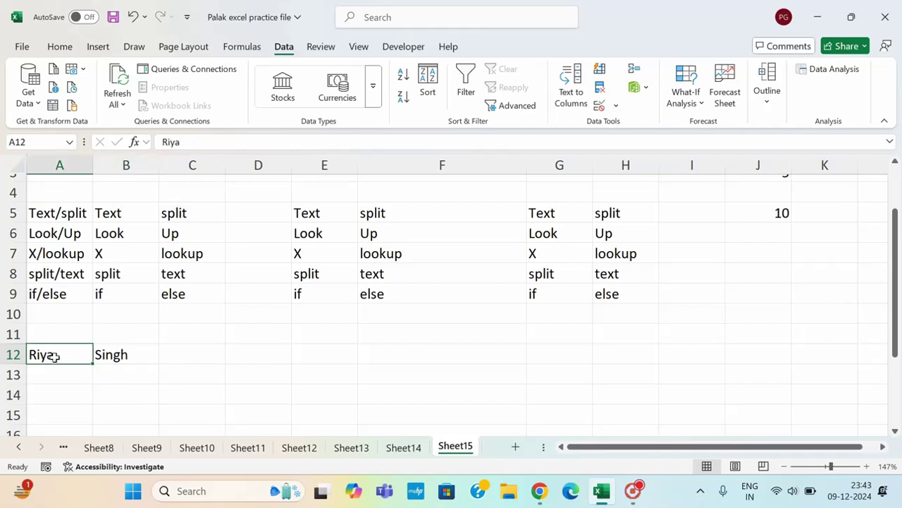
pyautogui.click(151, 349)
# Enter the sample full name in cell E12 without a space between first and last name
pyautogui.click(214, 352)
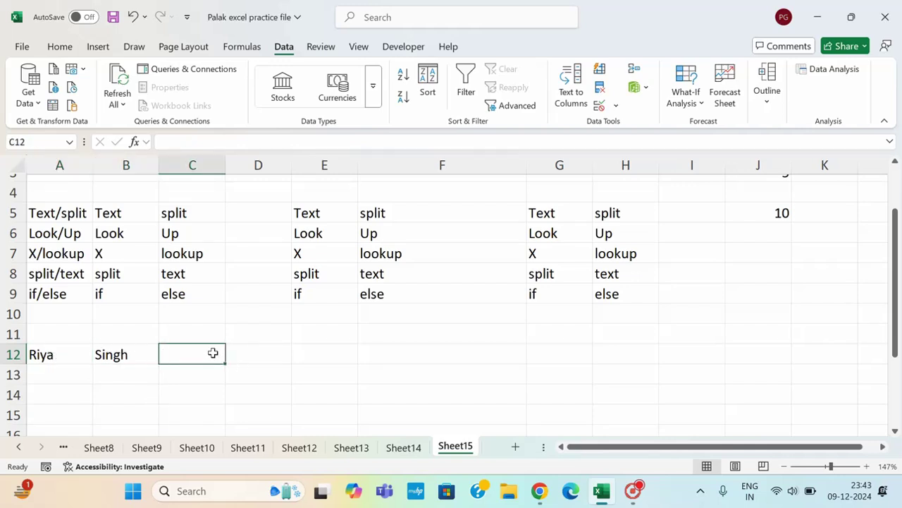
pyautogui.click(303, 352)
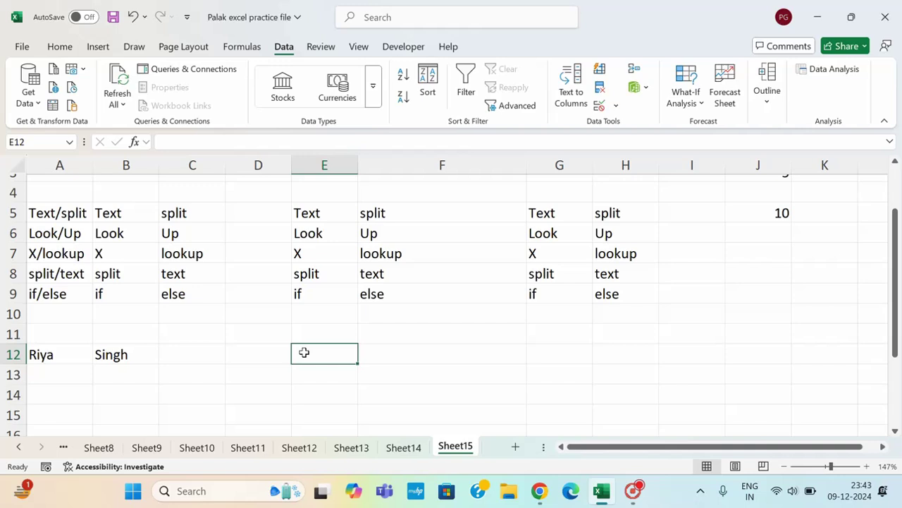
pyautogui.write('Ri')
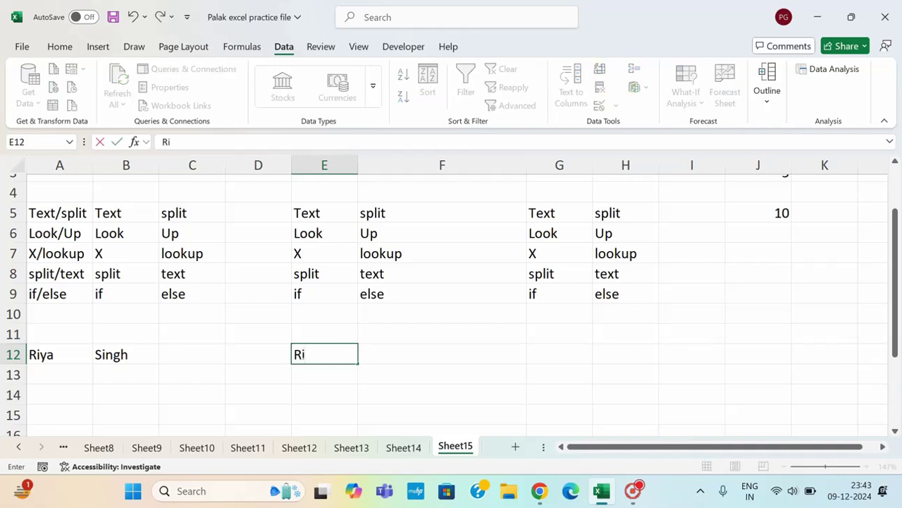
pyautogui.write('yaSingh')
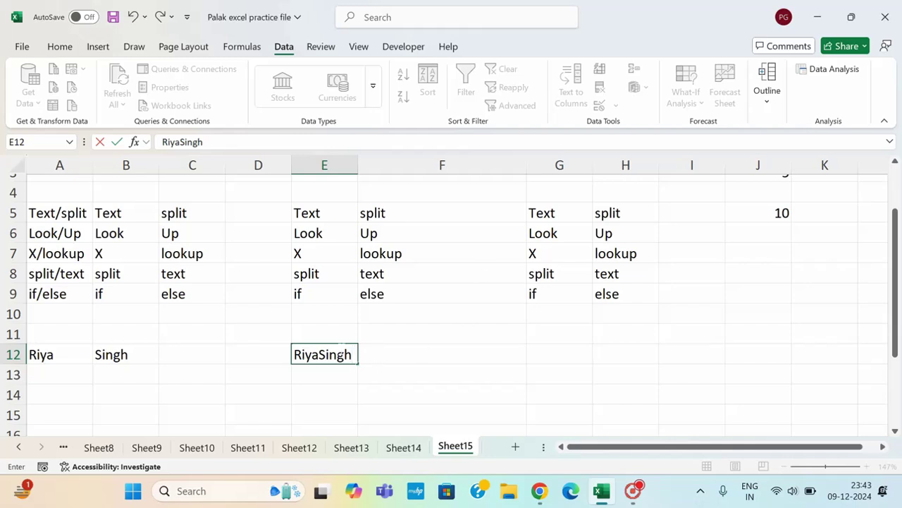
pyautogui.click(398, 349)
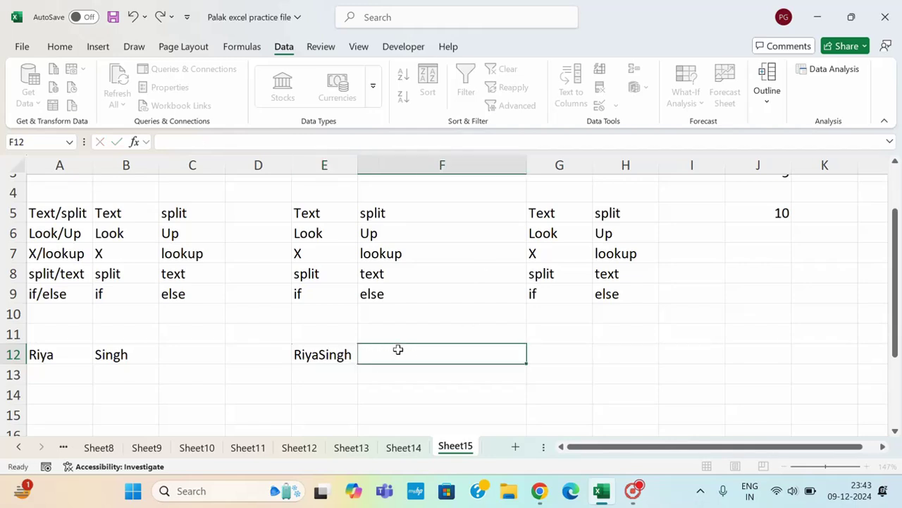
# Start Text to Columns on E12 with Fixed width, keeping a single break line between the first and last name
pyautogui.click(341, 355)
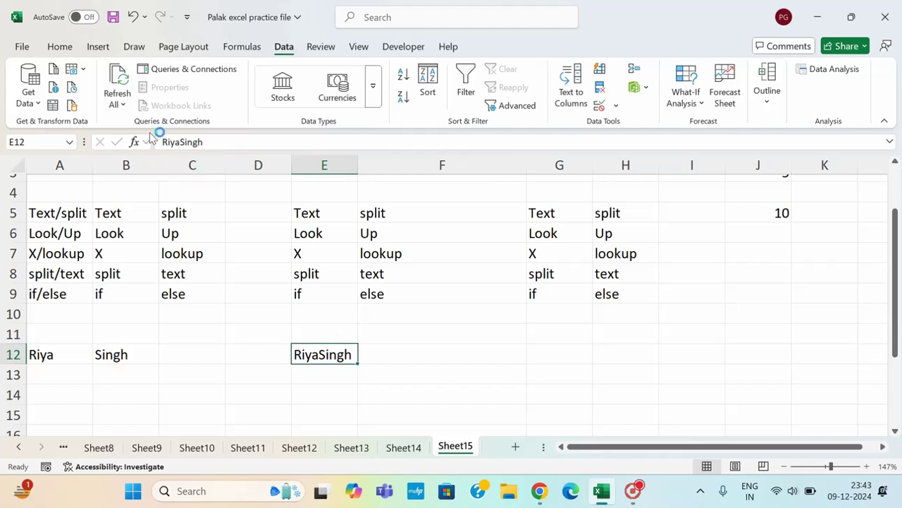
pyautogui.click(582, 95)
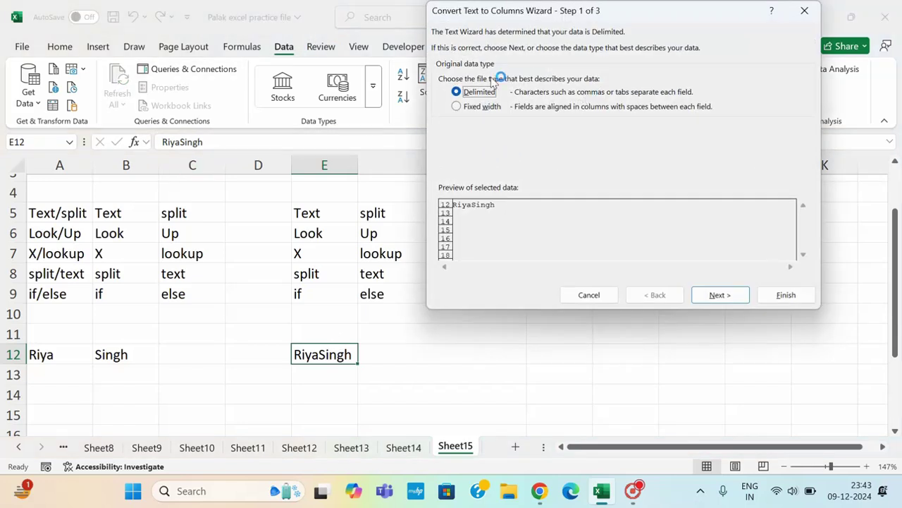
pyautogui.click(477, 107)
pyautogui.click(720, 295)
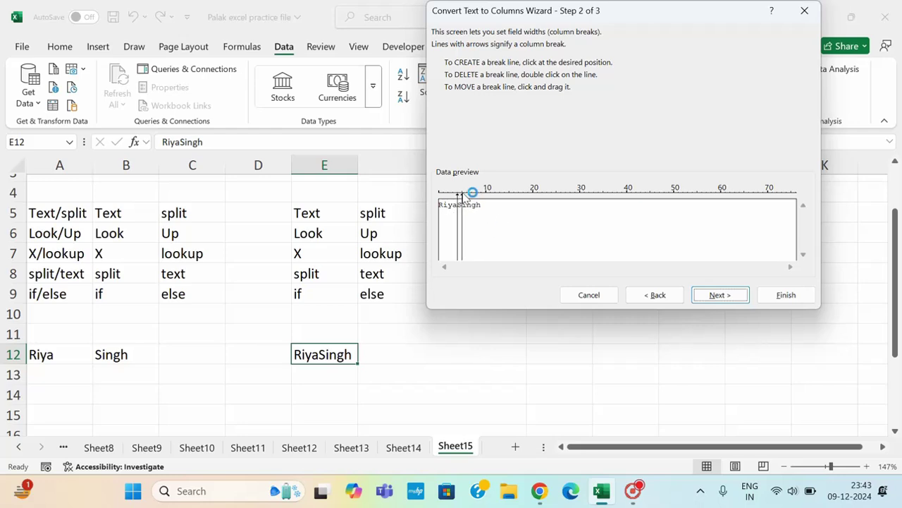
pyautogui.moveTo(462, 196); pyautogui.dragTo(462, 196)
pyautogui.doubleClick(463, 201)
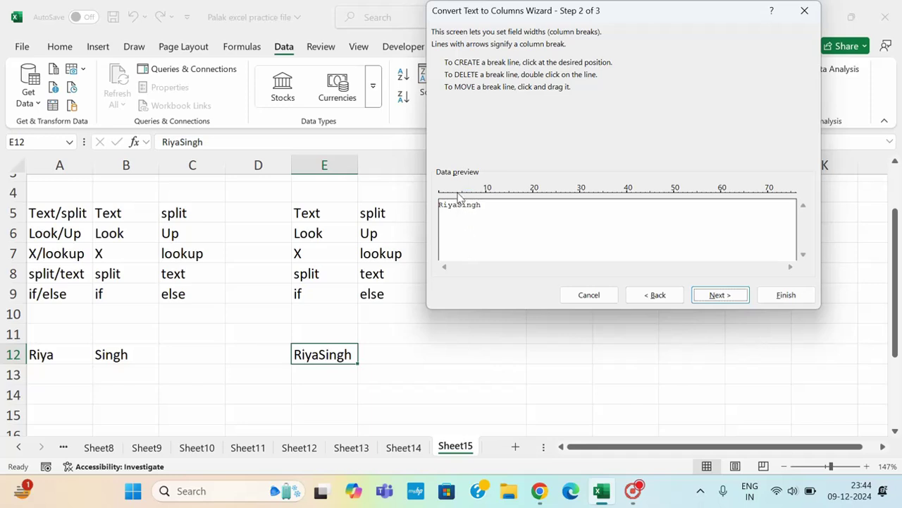
pyautogui.click(459, 196)
# Set the split destination to $F$12 with General format and finish splitting the E12 name into F12 and G12
pyautogui.click(734, 292)
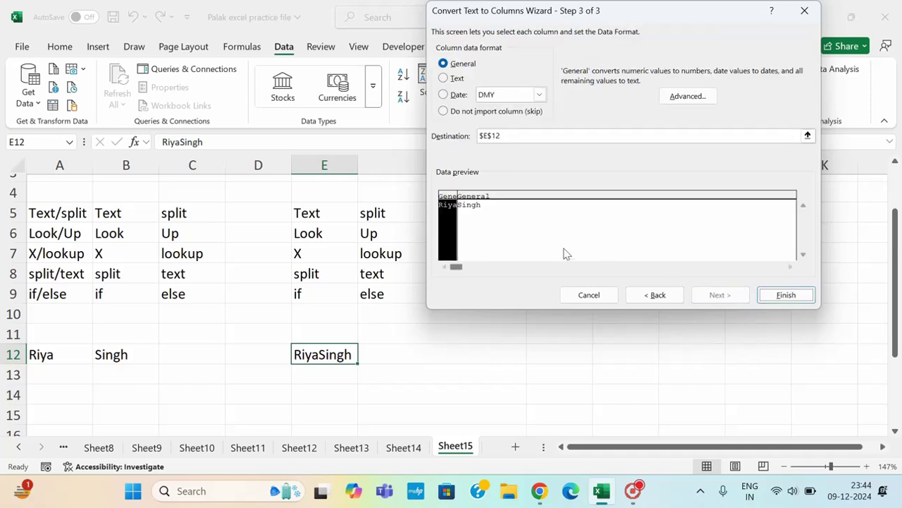
pyautogui.click(550, 136)
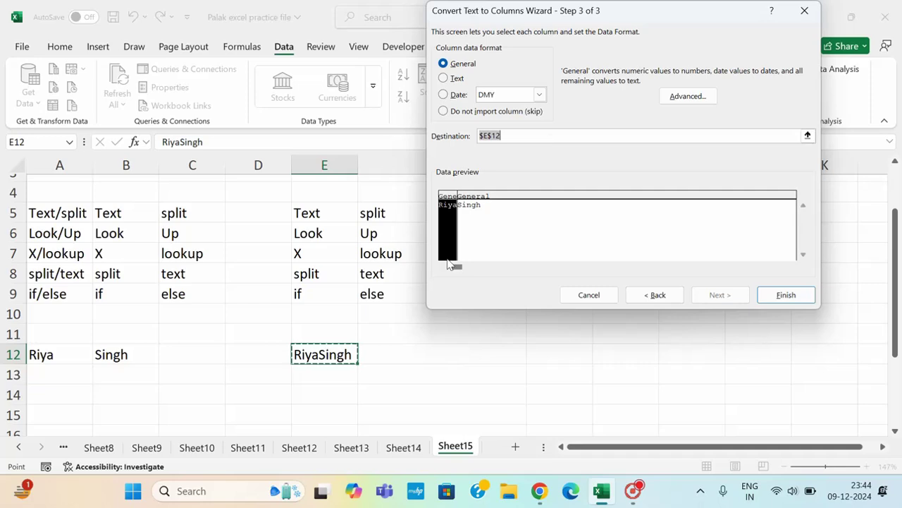
pyautogui.click(415, 360)
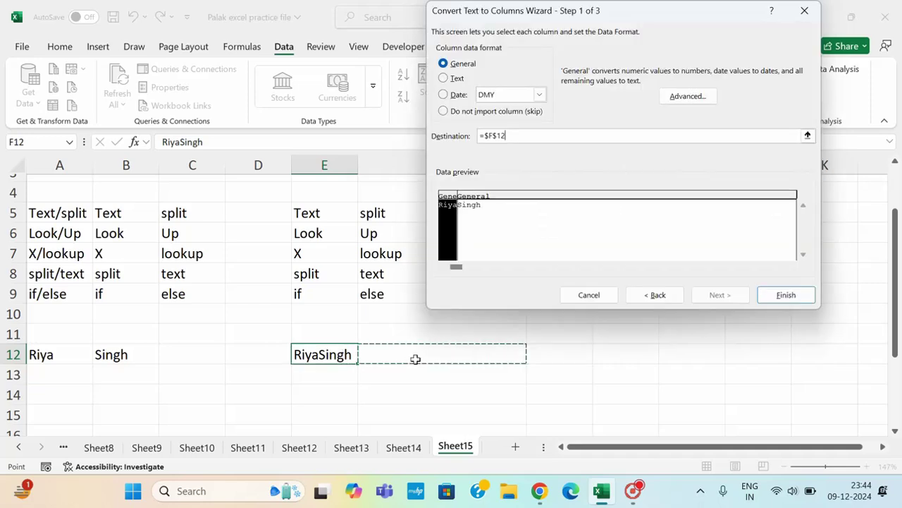
pyautogui.click(786, 296)
pyautogui.click(459, 358)
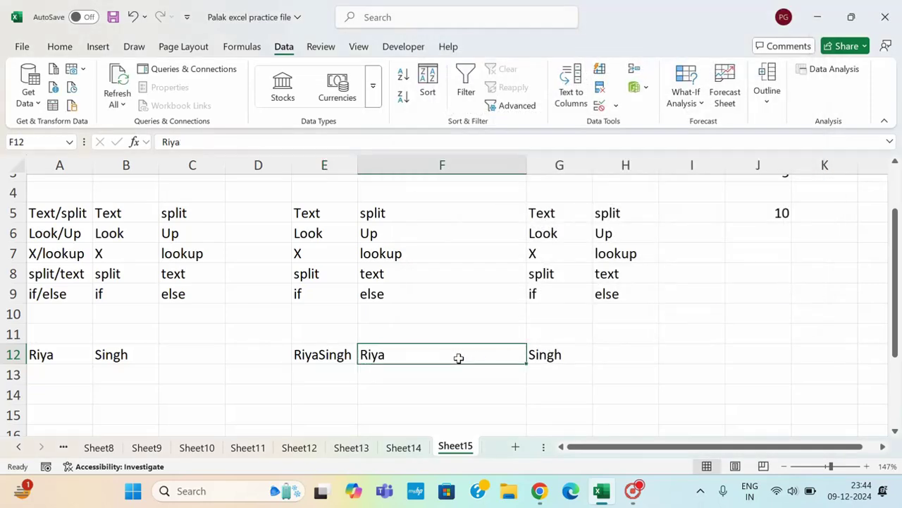
pyautogui.click(551, 356)
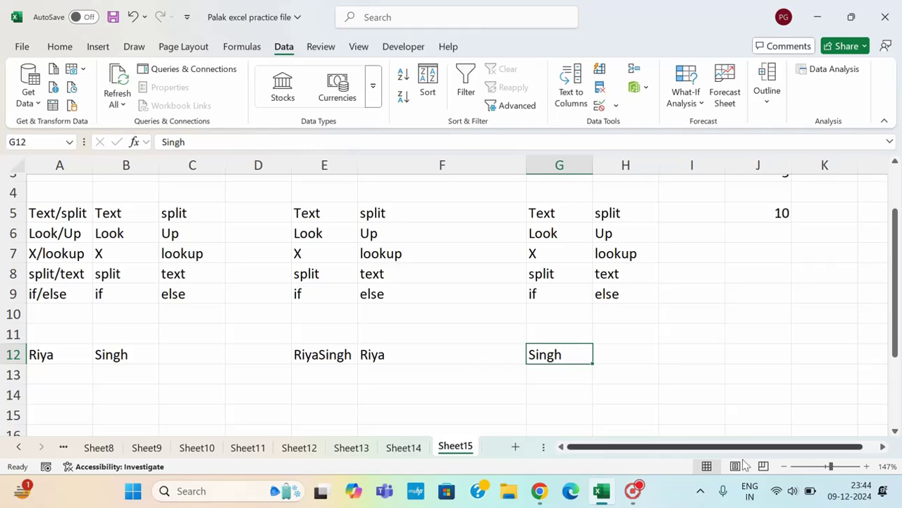
pyautogui.click(636, 488)
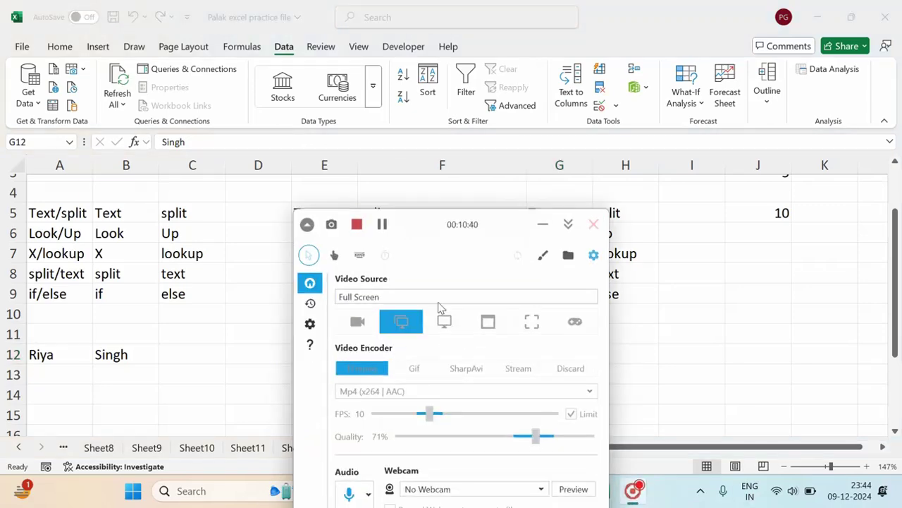